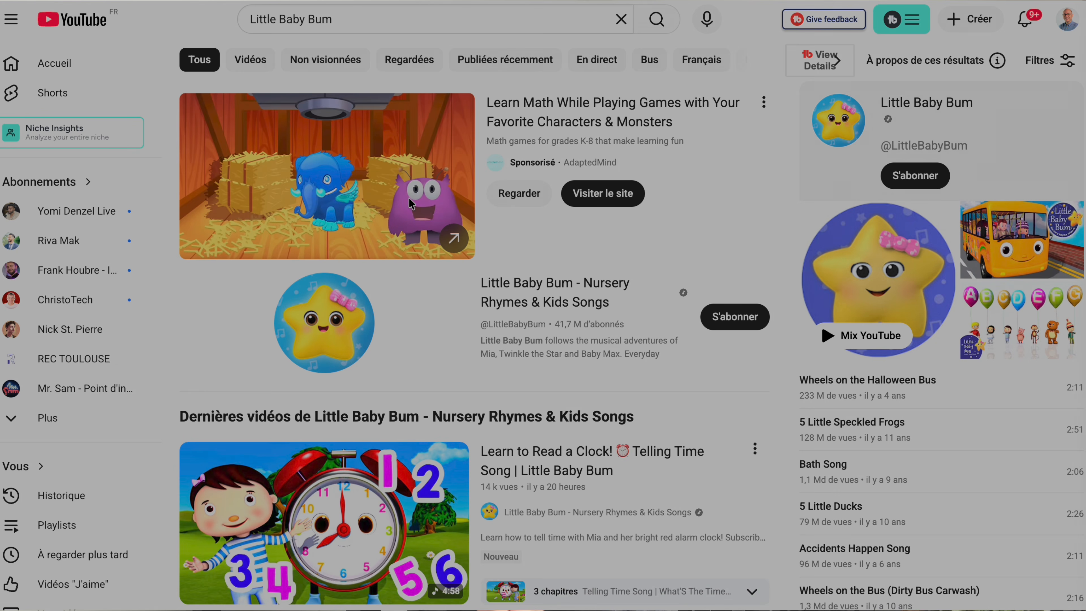
{"action": "scroll", "coordinate": [521, 253], "scroll_direction": "down", "scroll_amount": 5}
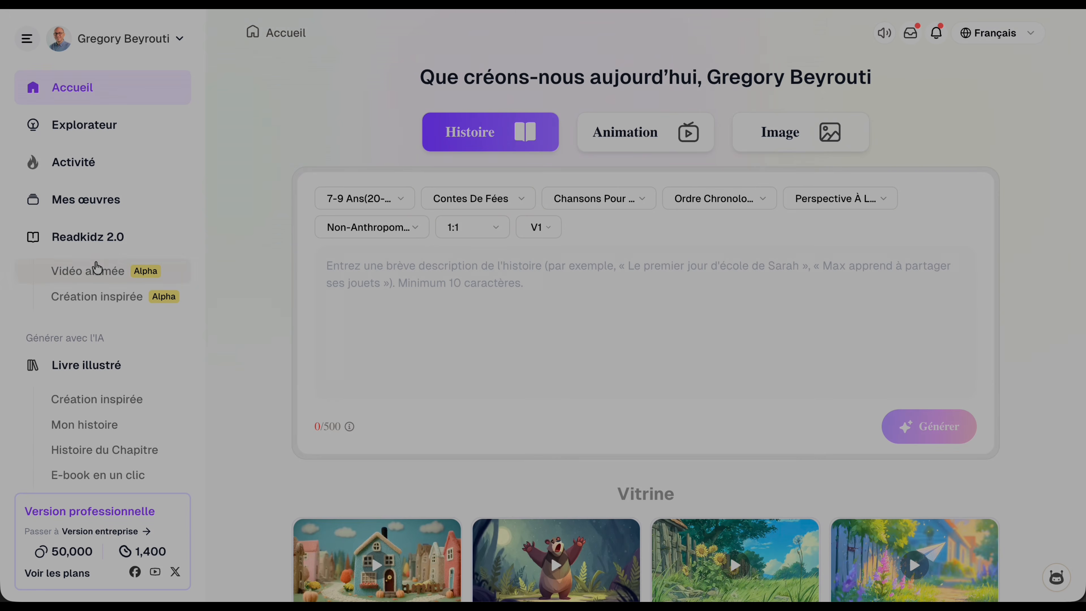
Step: Start a new Readkidz 2.0 animated video (Vidéo animée, Alpha) and accept the welcome notice
{"action": "scroll", "coordinate": [98, 268], "scroll_direction": "down", "scroll_amount": 3}
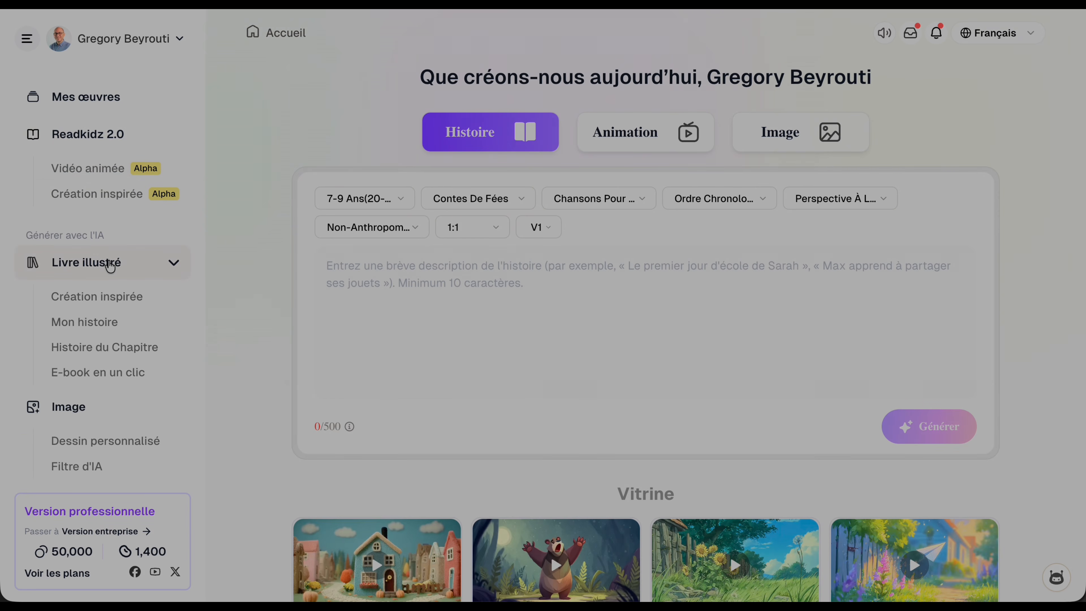
{"action": "scroll", "coordinate": [115, 380], "scroll_direction": "down", "scroll_amount": 3}
{"action": "scroll", "coordinate": [84, 342], "scroll_direction": "down", "scroll_amount": 2}
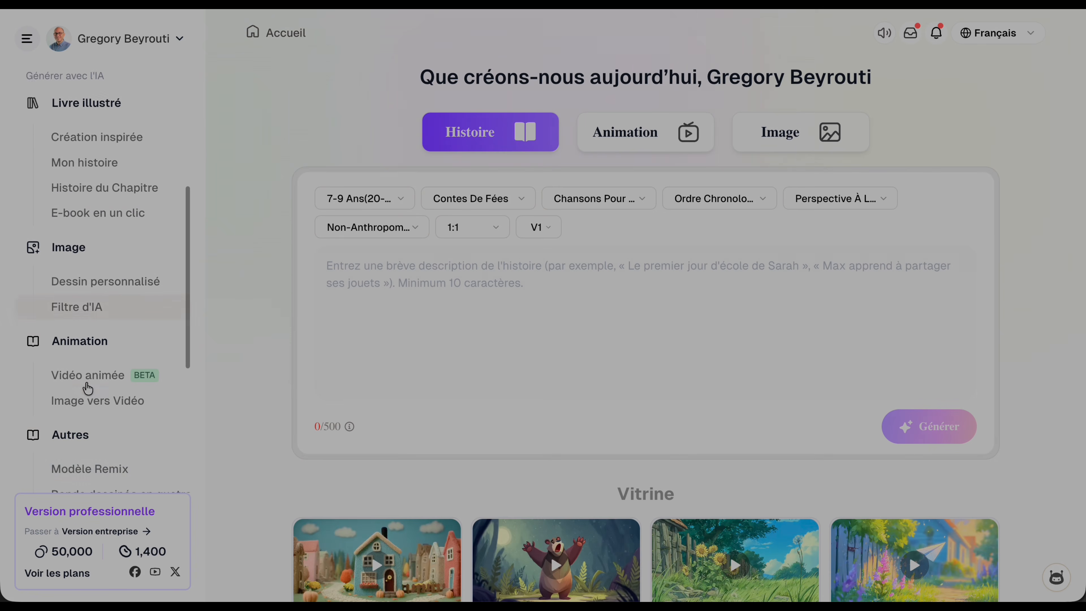
{"action": "scroll", "coordinate": [82, 413], "scroll_direction": "down", "scroll_amount": 1}
{"action": "scroll", "coordinate": [102, 466], "scroll_direction": "up", "scroll_amount": 6}
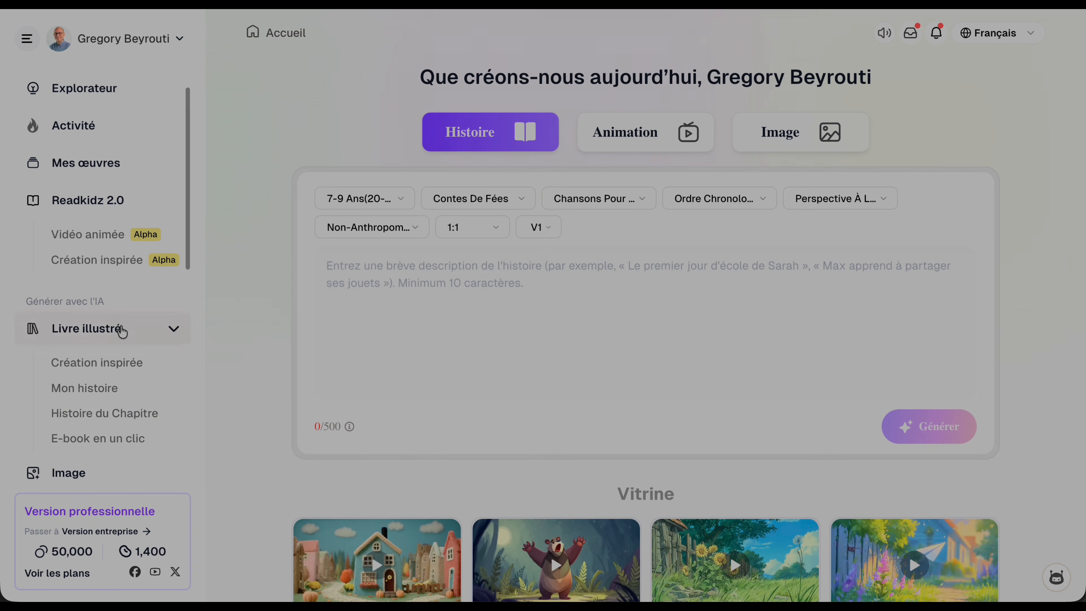
{"action": "left_click", "coordinate": [84, 238]}
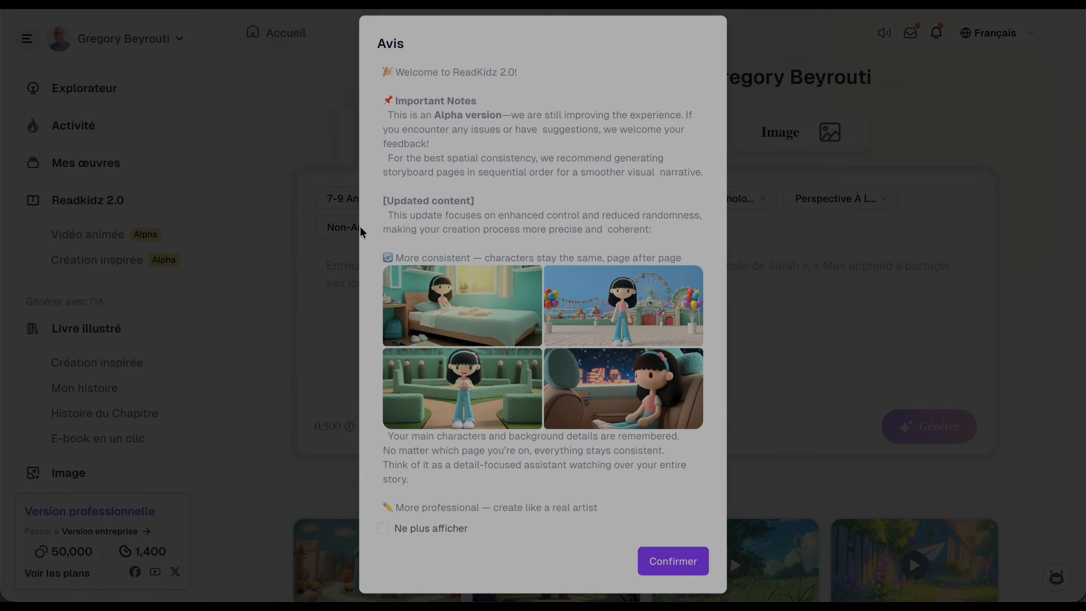
{"action": "left_click", "coordinate": [673, 561]}
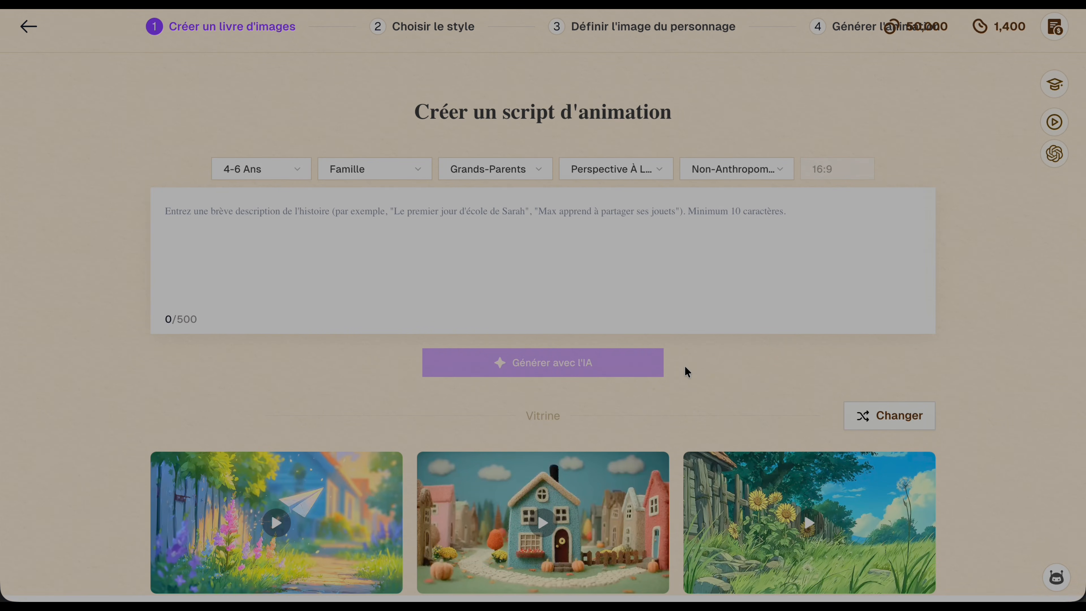
Step: Watch the beginning of the showcase video with the paper plane in the garden, then close it
{"action": "mouse_move", "coordinate": [257, 532]}
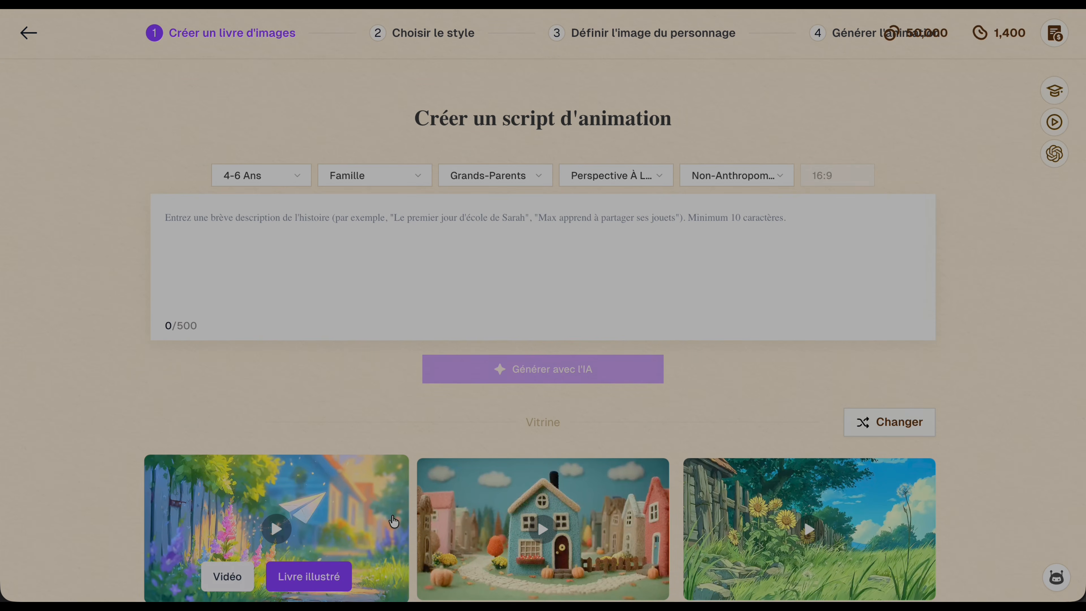
{"action": "left_click", "coordinate": [278, 528]}
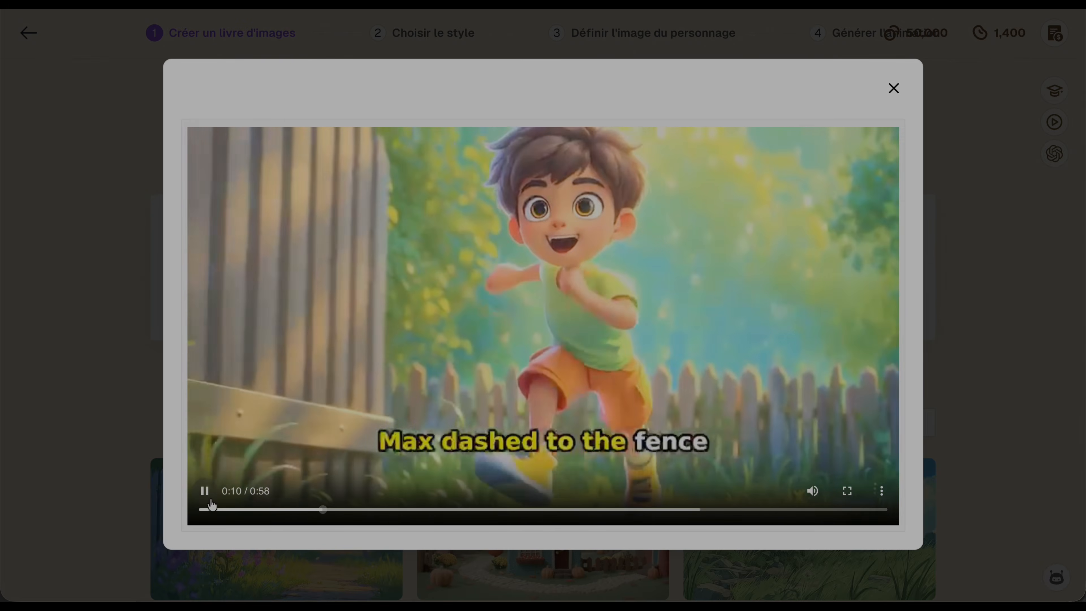
{"action": "left_click", "coordinate": [205, 492]}
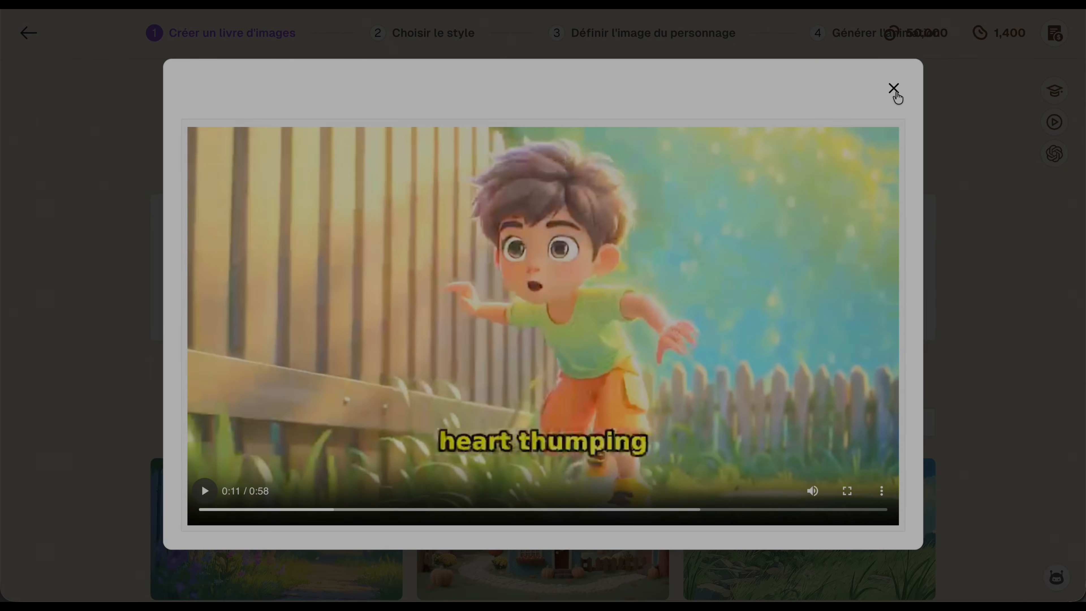
{"action": "left_click", "coordinate": [896, 90]}
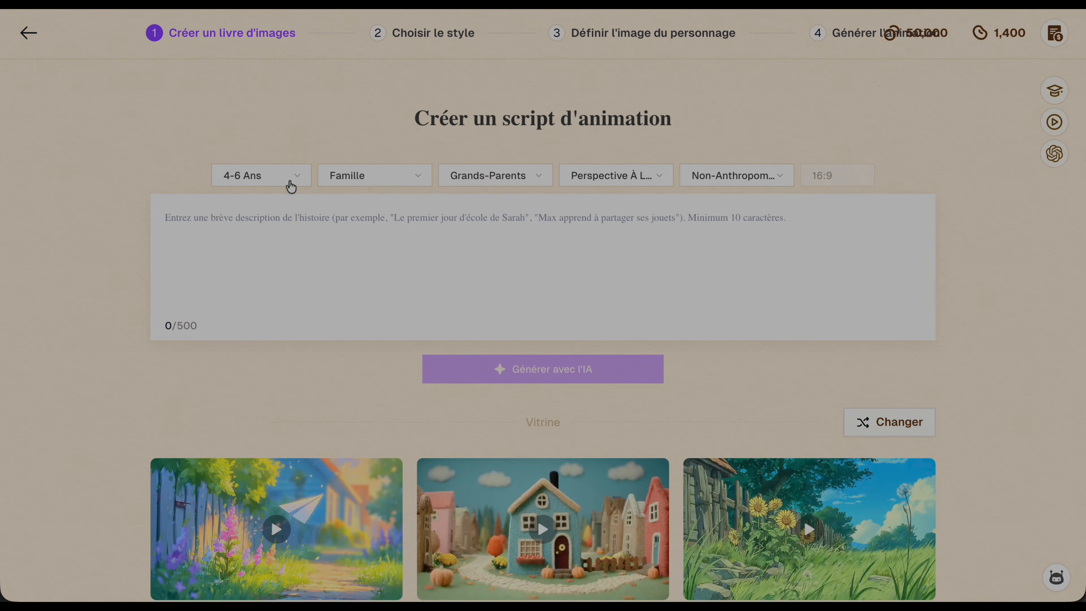
Step: Set the script's reader age to 4-6 Ans, the story type to Famille and the theme to Maman Et Papa
{"action": "left_click", "coordinate": [294, 175]}
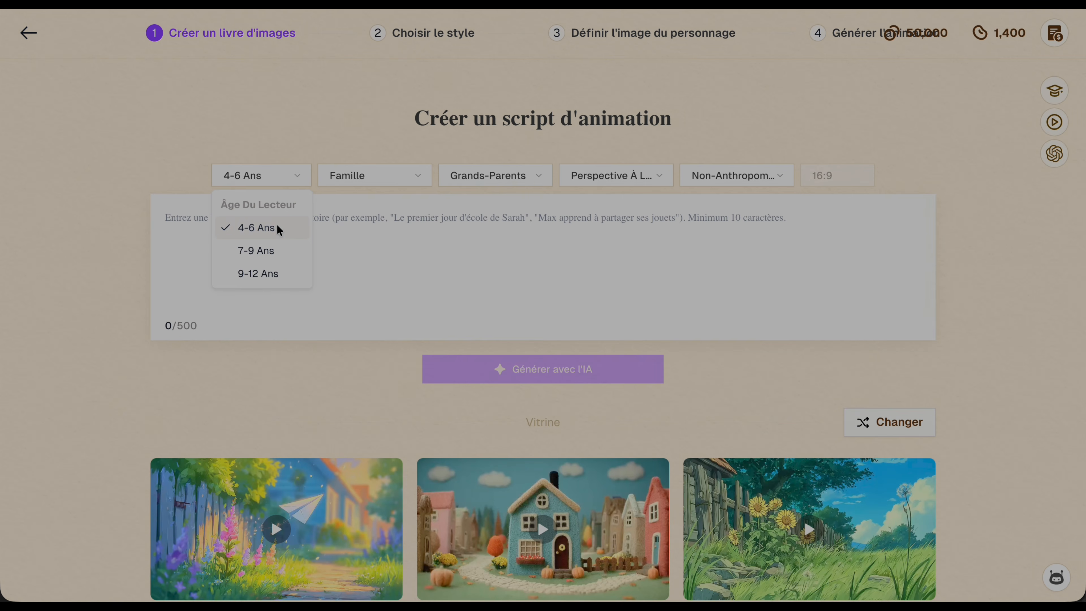
{"action": "left_click", "coordinate": [279, 230]}
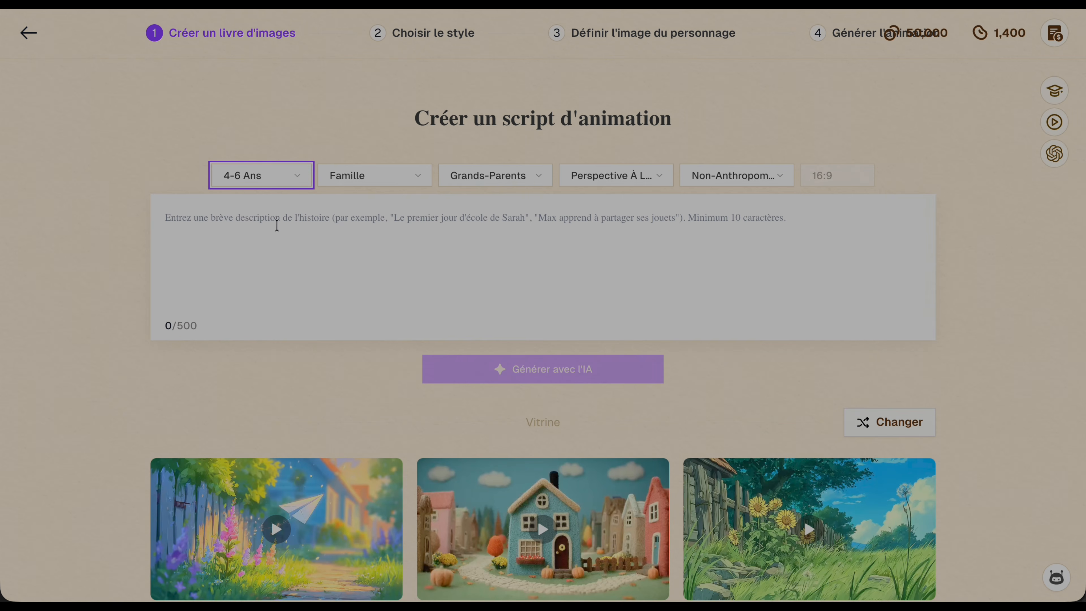
{"action": "left_click", "coordinate": [426, 187]}
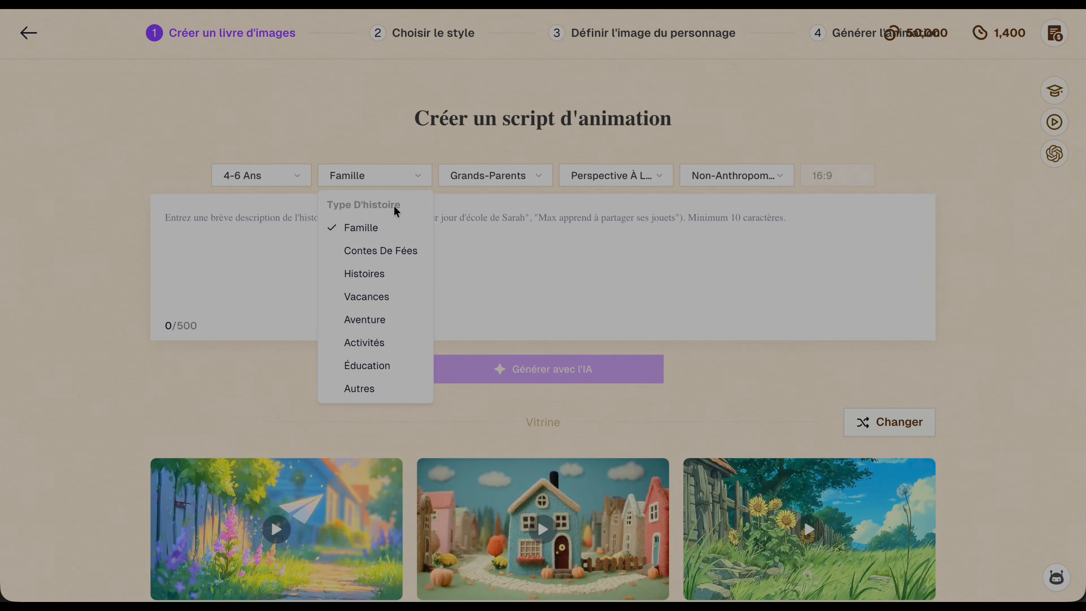
{"action": "left_click", "coordinate": [376, 225]}
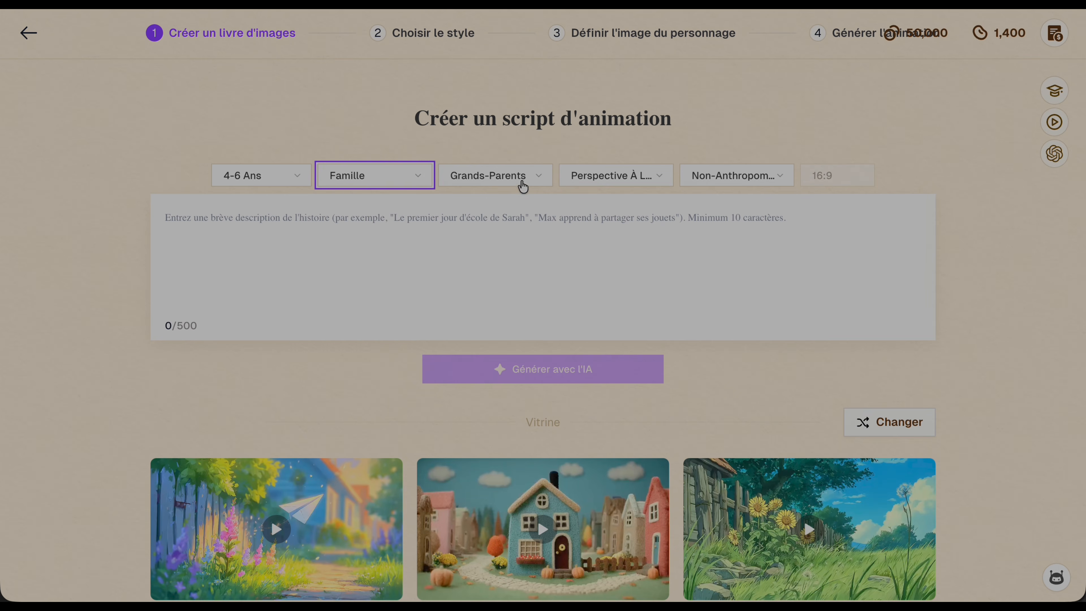
{"action": "left_click", "coordinate": [541, 176]}
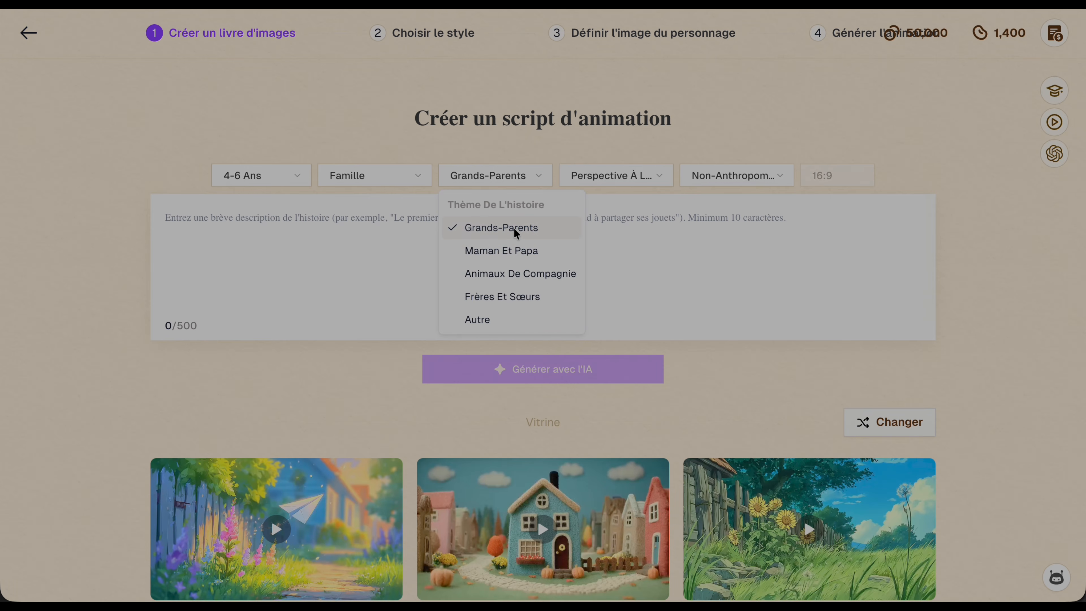
{"action": "left_click", "coordinate": [510, 249]}
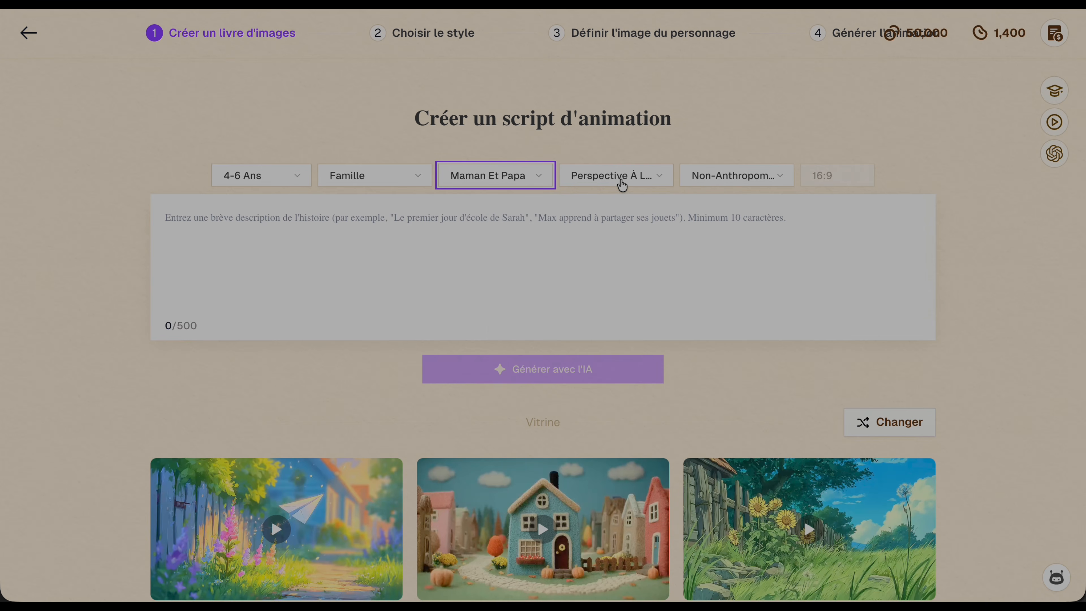
Step: Set the narration to Perspective À La Troisième Personne and the characters to Non-Anthropomorphique
{"action": "left_click", "coordinate": [659, 182]}
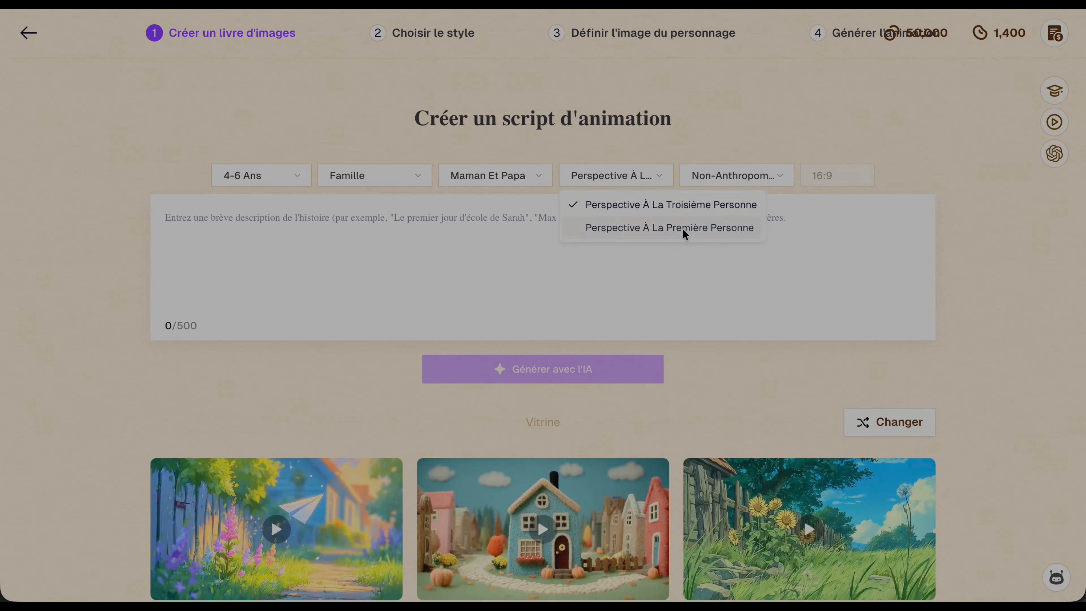
{"action": "left_click", "coordinate": [704, 209]}
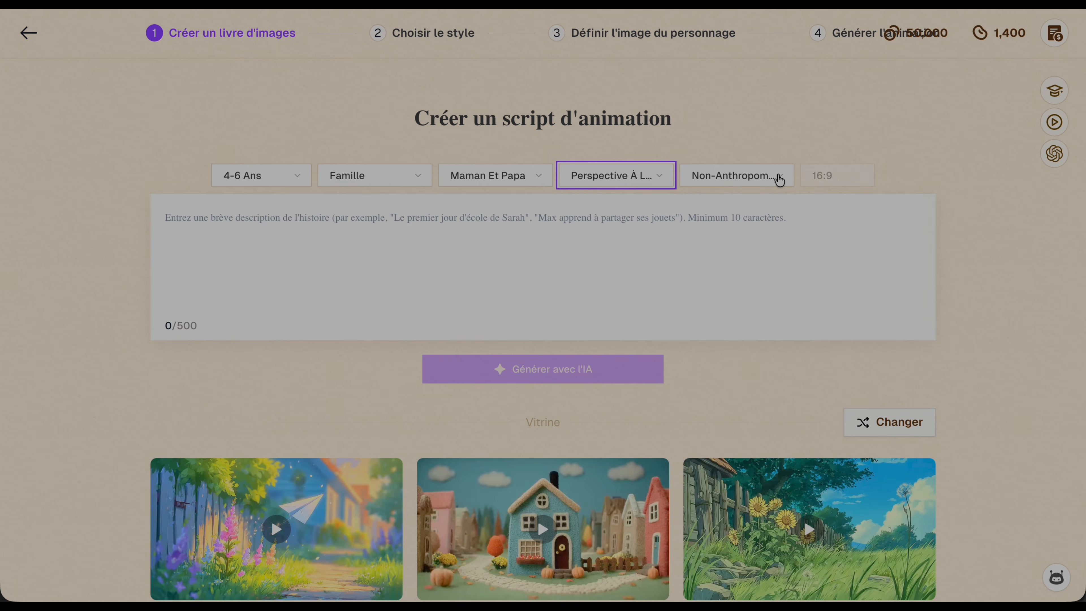
{"action": "left_click", "coordinate": [782, 179]}
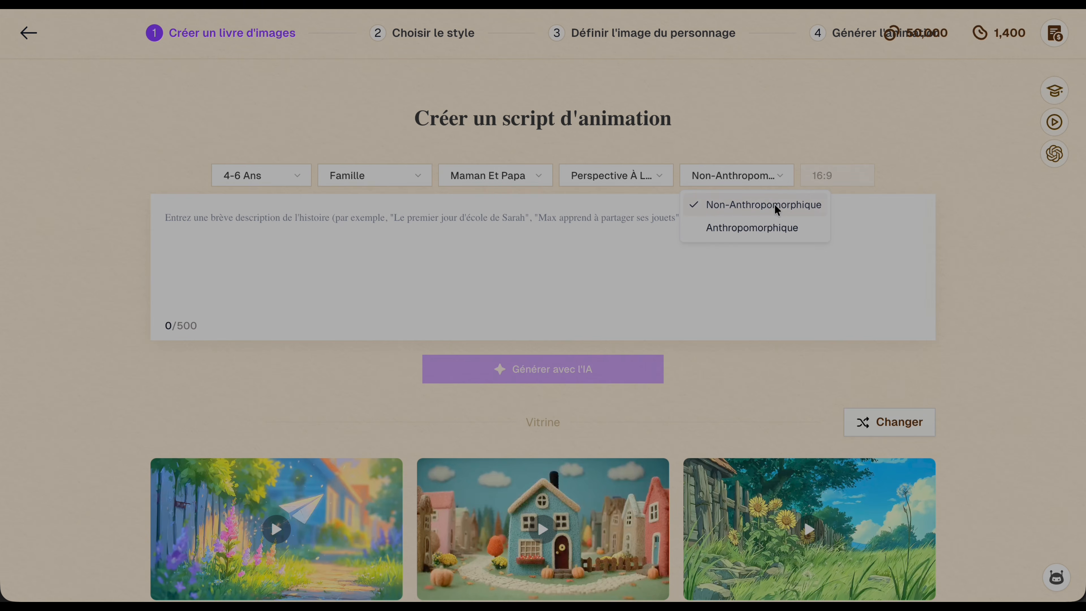
{"action": "left_click", "coordinate": [739, 207]}
Step: Generate a story from "Un petit renard nommé Filou se perd dans la forêt et doit retrouver sa famille. Il rencontre des animaux qui l'aident sur son chemin."
{"action": "left_click", "coordinate": [408, 235]}
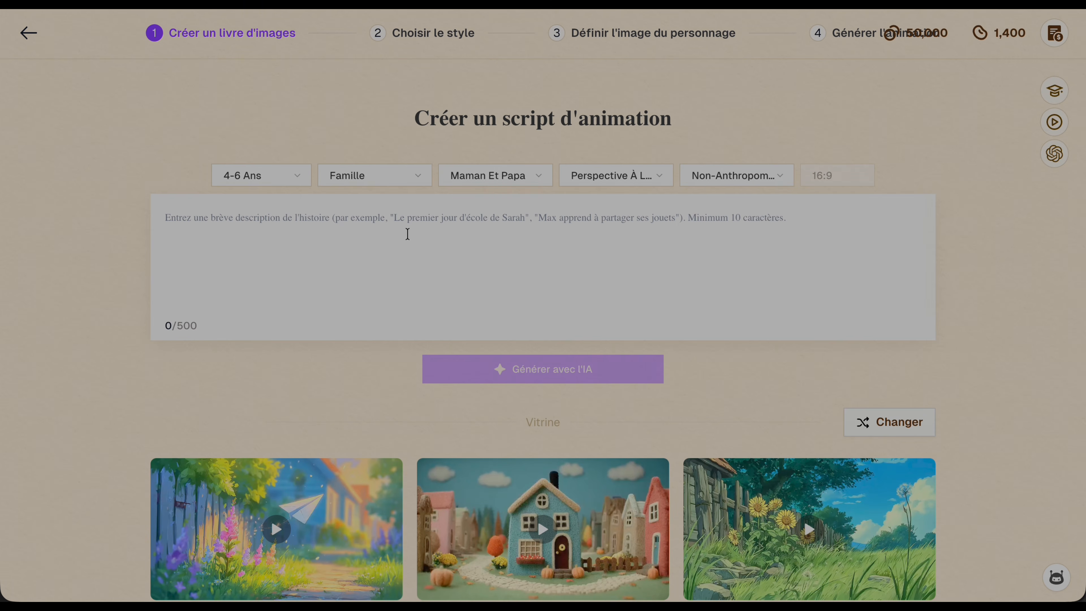
{"action": "type", "text": "Un petit renard nommé Filou se perd dans la forêt et doit retrouver sa famille. Il rencontre des animaux qui l'aident sur son chemin."}
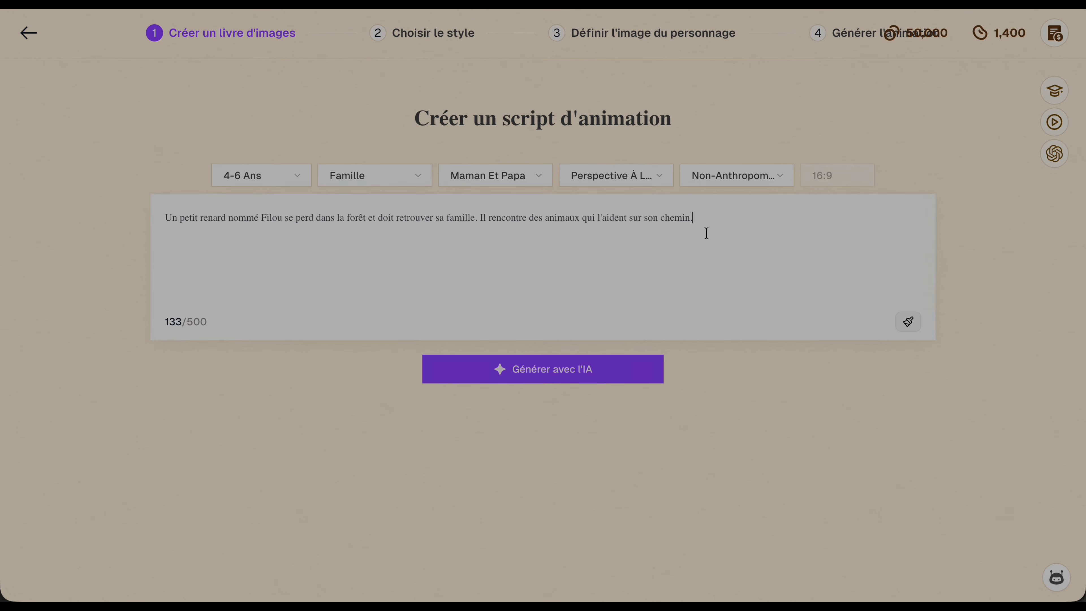
{"action": "left_click", "coordinate": [564, 373]}
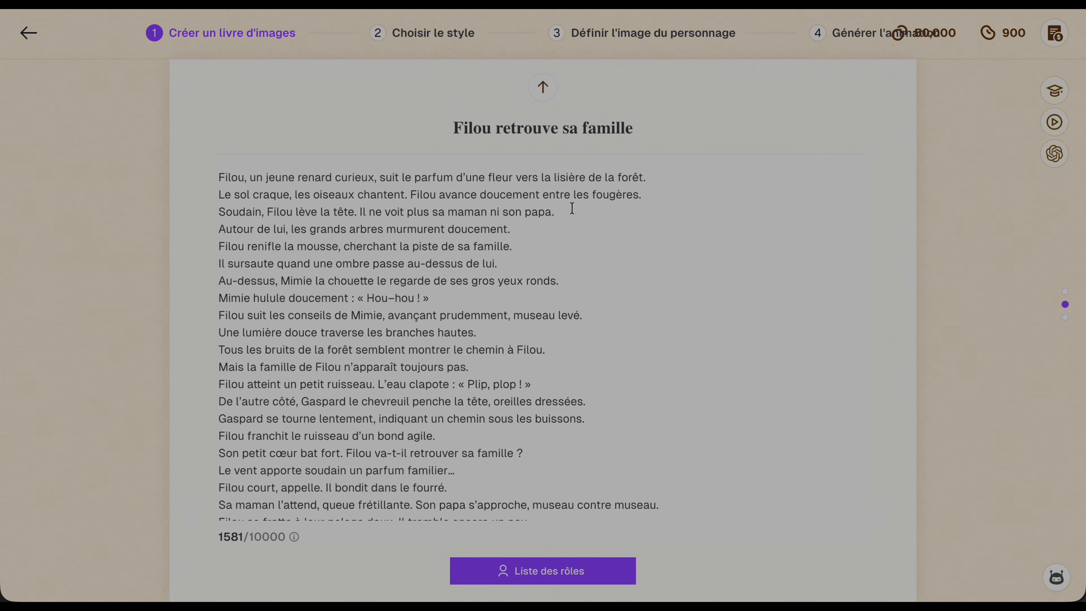
Step: Read through the generated story about Filou and produce its list of roles
{"action": "scroll", "coordinate": [603, 246], "scroll_direction": "down", "scroll_amount": 3}
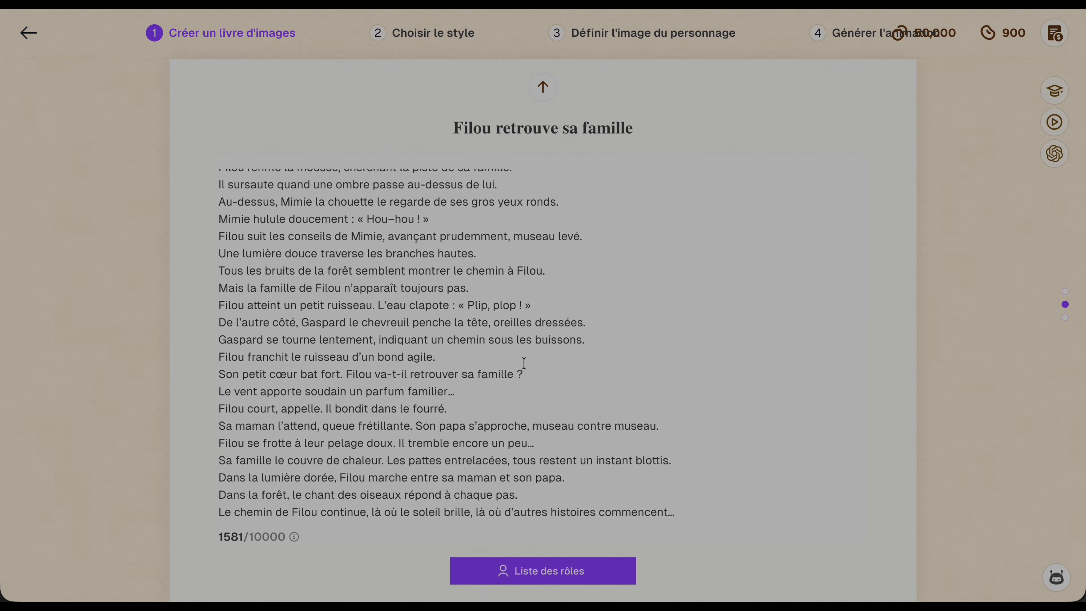
{"action": "scroll", "coordinate": [585, 380], "scroll_direction": "up", "scroll_amount": 3}
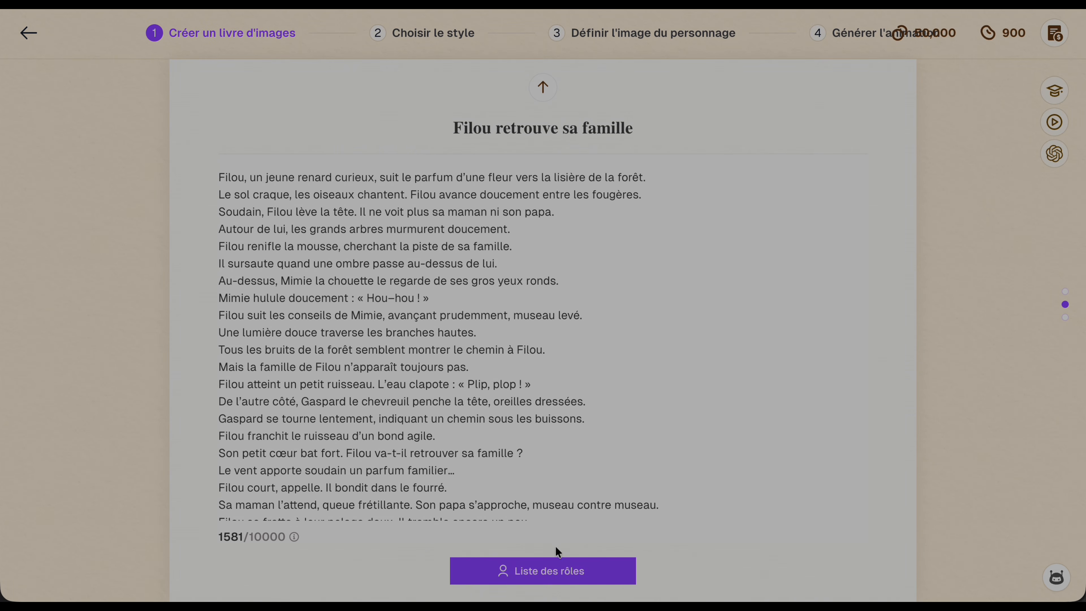
{"action": "left_click", "coordinate": [561, 573]}
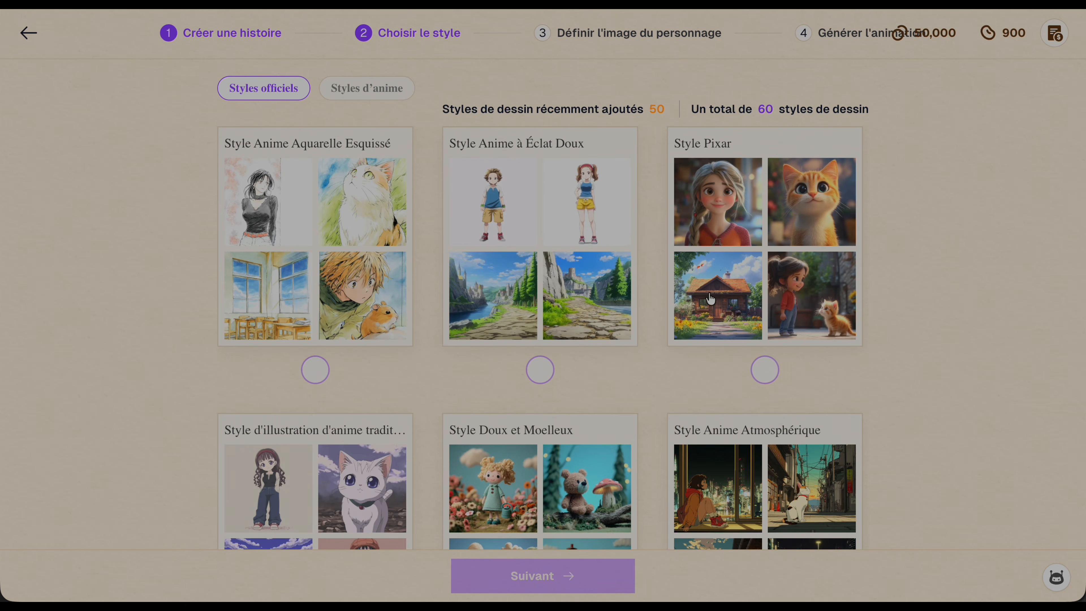
Step: Choose the drawing style "Style dessin animé en encre" for the animation and go through the beginner's guide until it closes
{"action": "scroll", "coordinate": [548, 290], "scroll_direction": "down", "scroll_amount": 3}
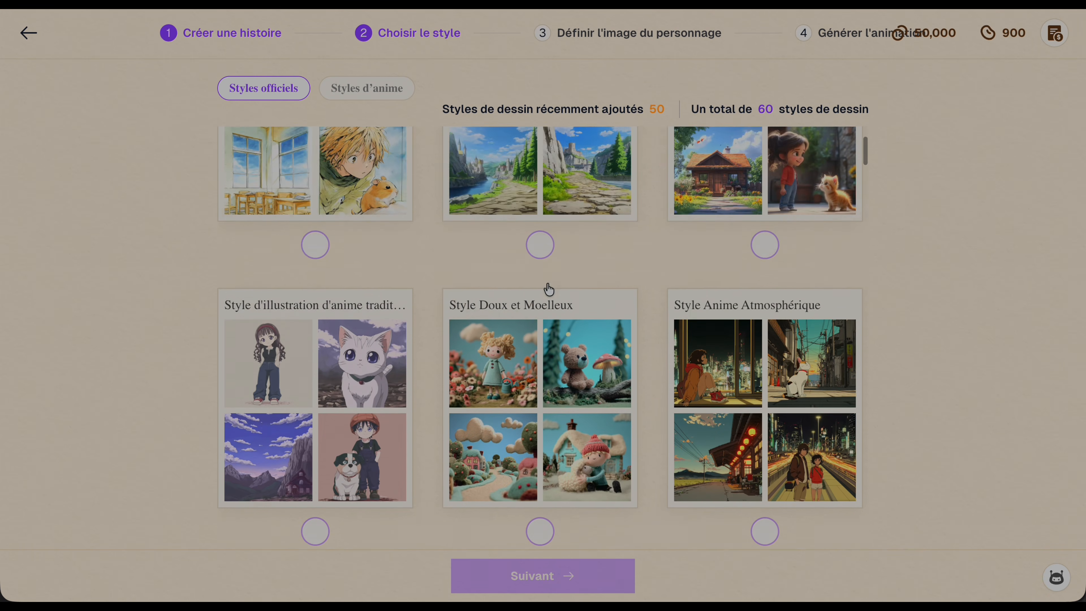
{"action": "scroll", "coordinate": [549, 289], "scroll_direction": "down", "scroll_amount": 3}
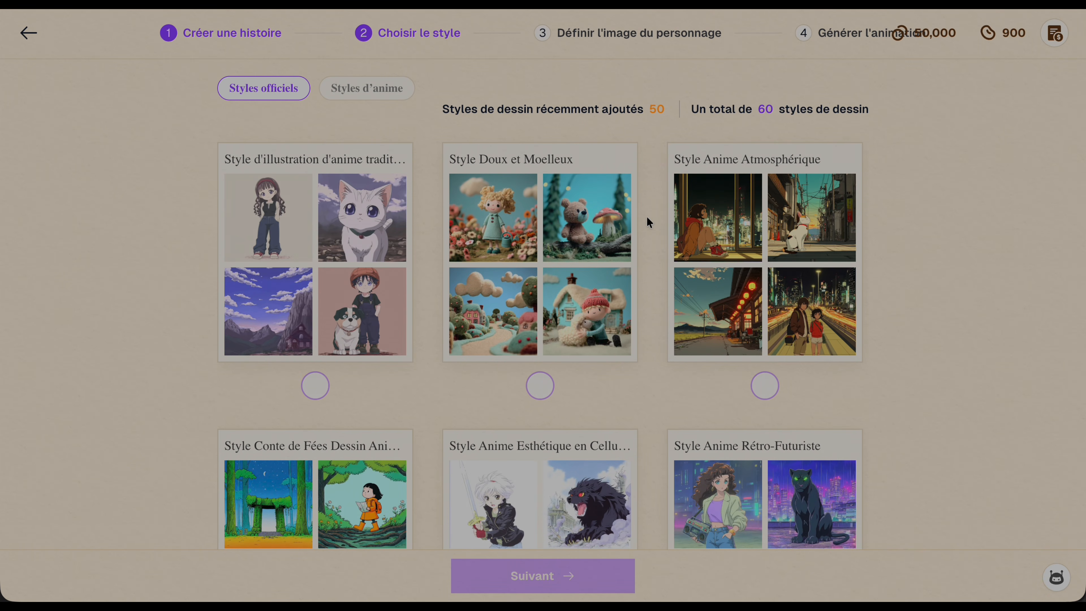
{"action": "scroll", "coordinate": [409, 290], "scroll_direction": "down", "scroll_amount": 20}
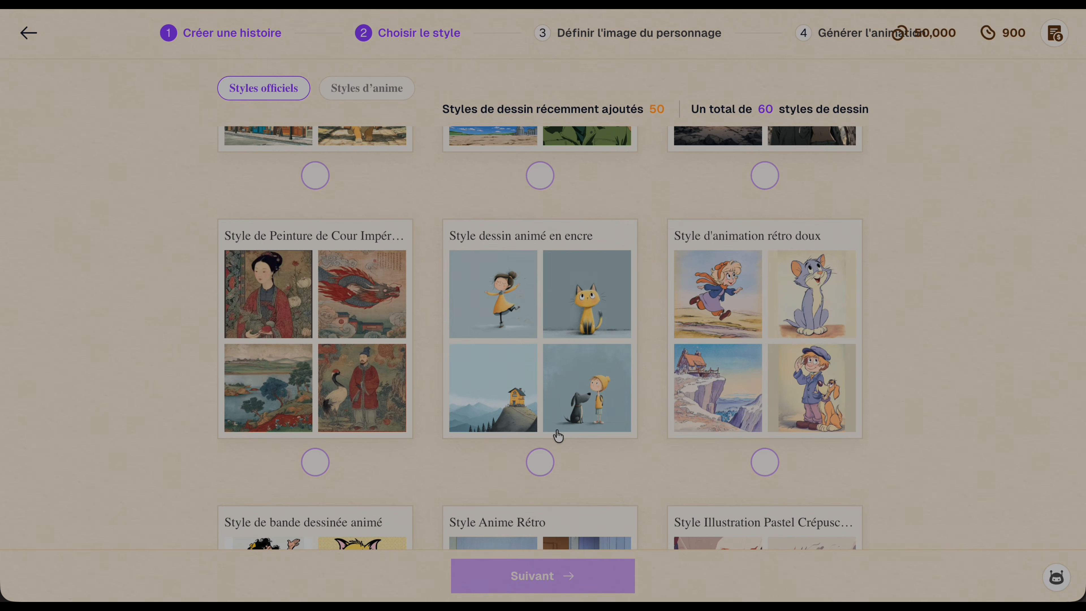
{"action": "left_click", "coordinate": [541, 463]}
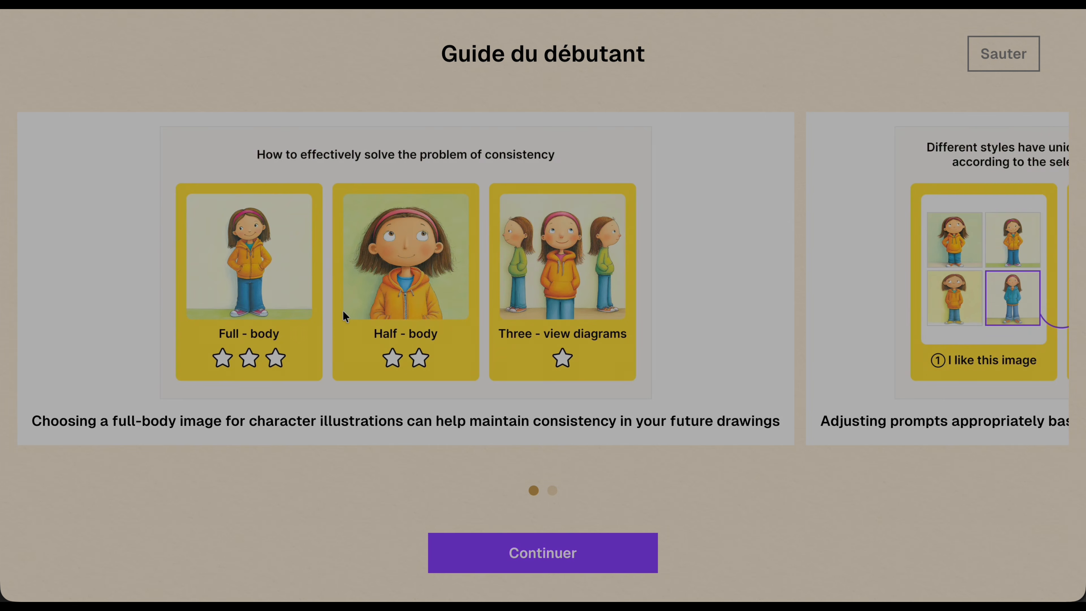
{"action": "left_click", "coordinate": [563, 555]}
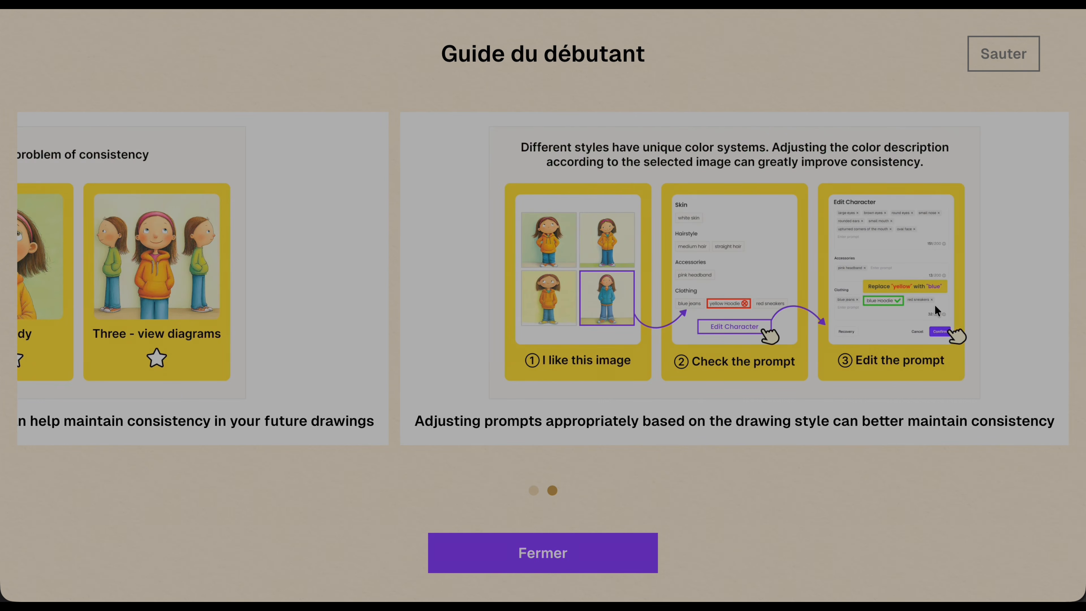
{"action": "left_click", "coordinate": [606, 549]}
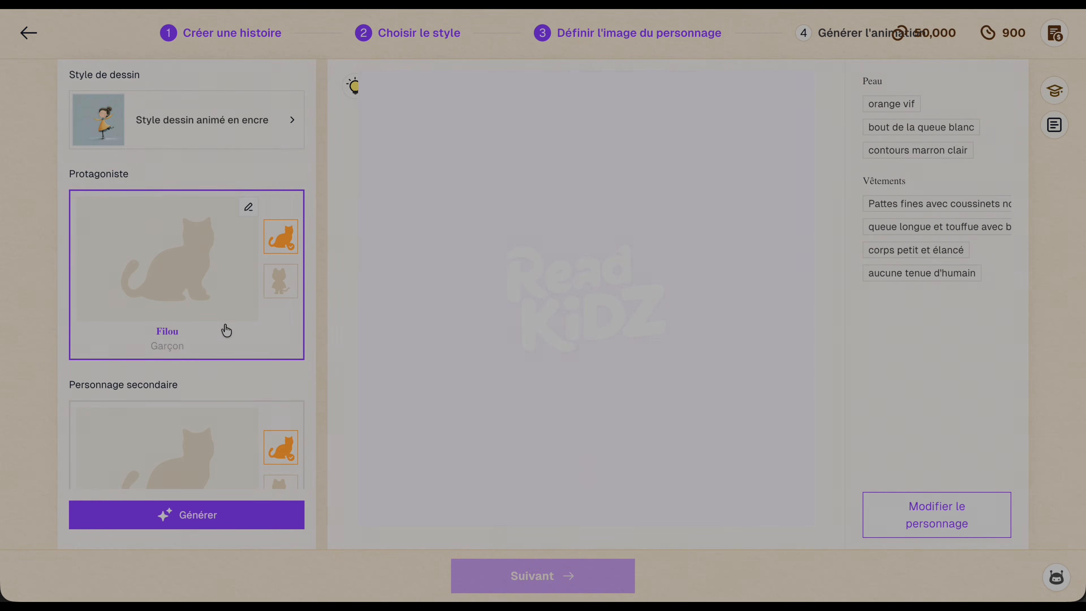
Step: Examine the cards of the protagonist and all secondary characters in the story
{"action": "scroll", "coordinate": [227, 331], "scroll_direction": "down", "scroll_amount": 5}
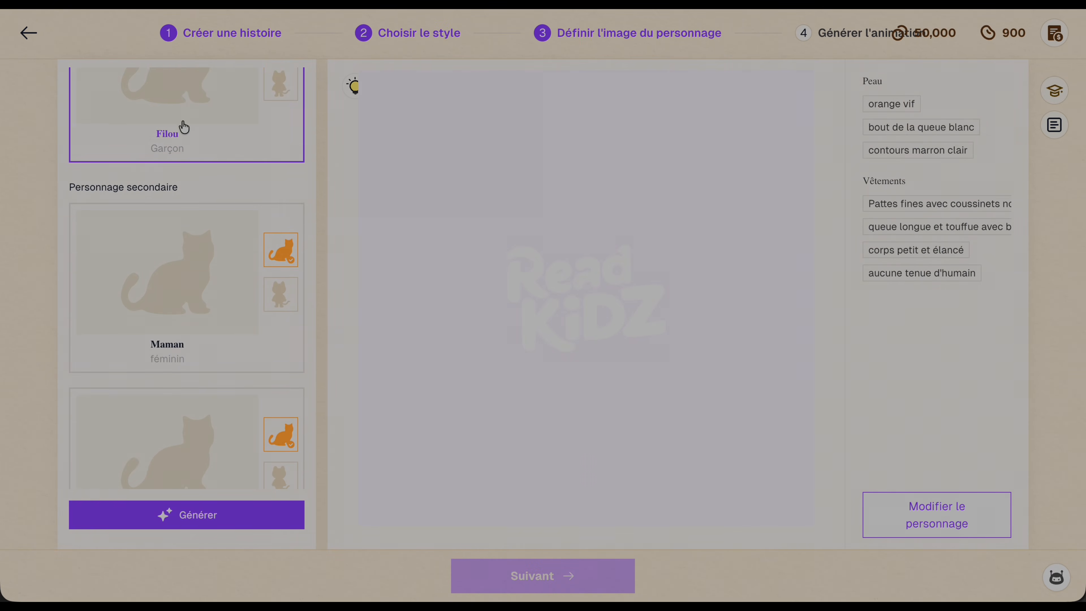
{"action": "scroll", "coordinate": [238, 294], "scroll_direction": "down", "scroll_amount": 2}
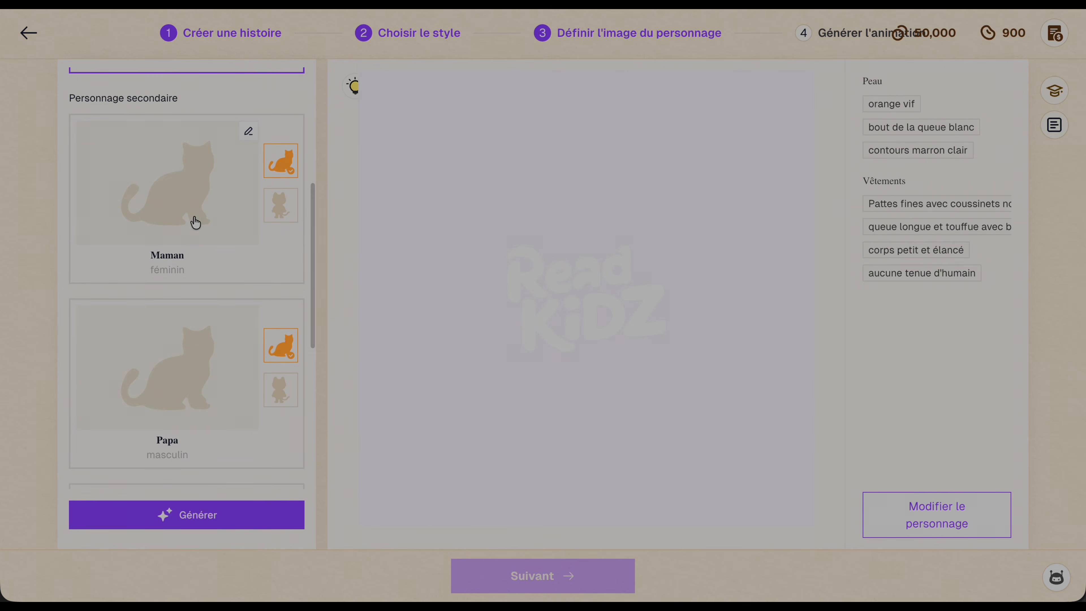
{"action": "scroll", "coordinate": [190, 246], "scroll_direction": "down", "scroll_amount": 5}
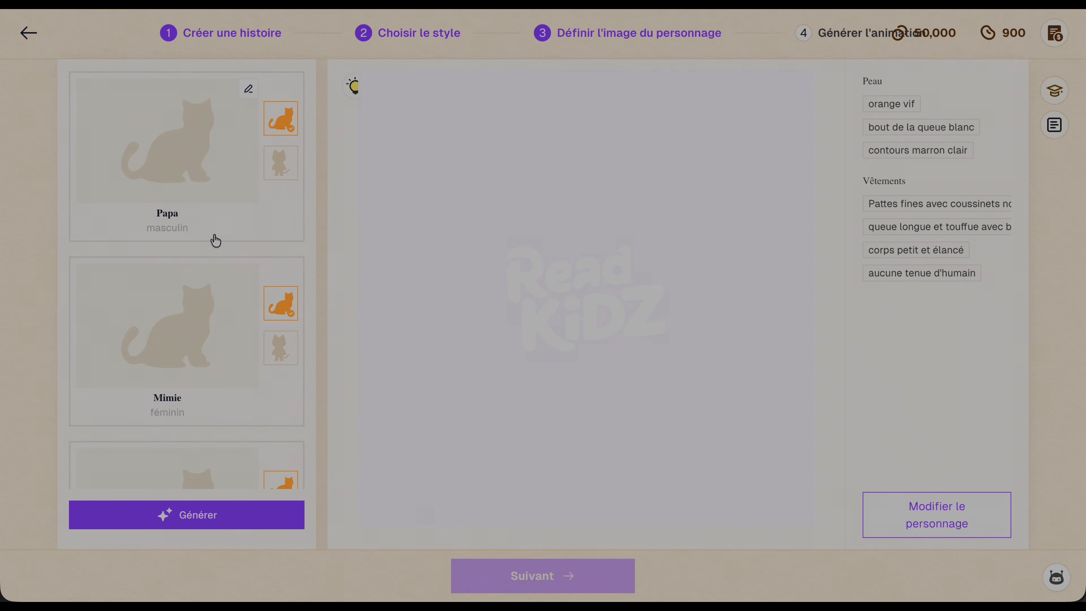
{"action": "scroll", "coordinate": [216, 241], "scroll_direction": "down", "scroll_amount": 3}
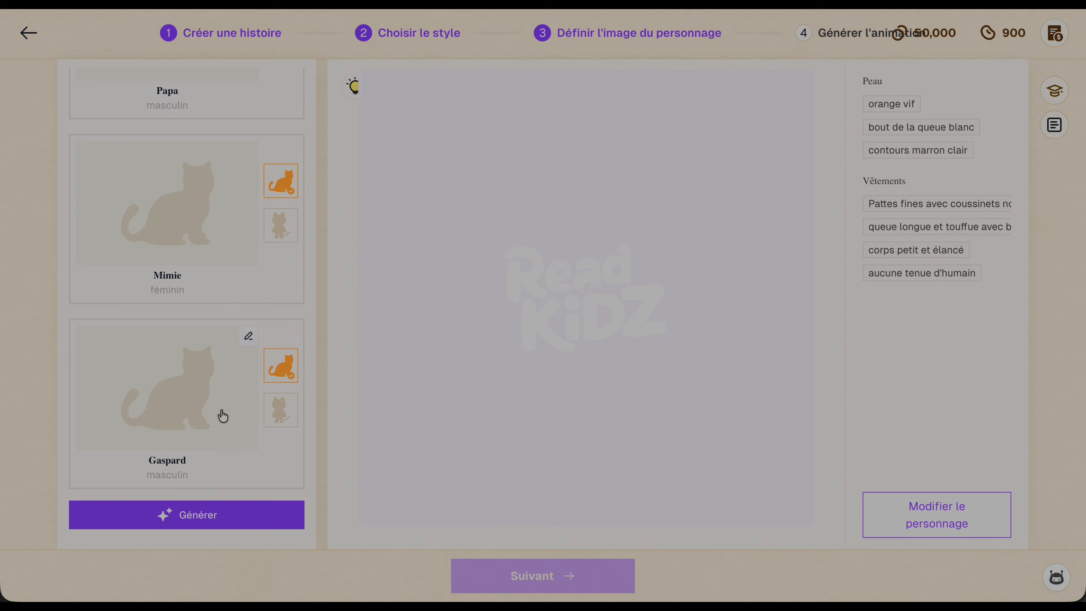
Step: Review the protagonist Filou's appearance description from skin through clothing and confirm it
{"action": "scroll", "coordinate": [210, 355], "scroll_direction": "up", "scroll_amount": 10}
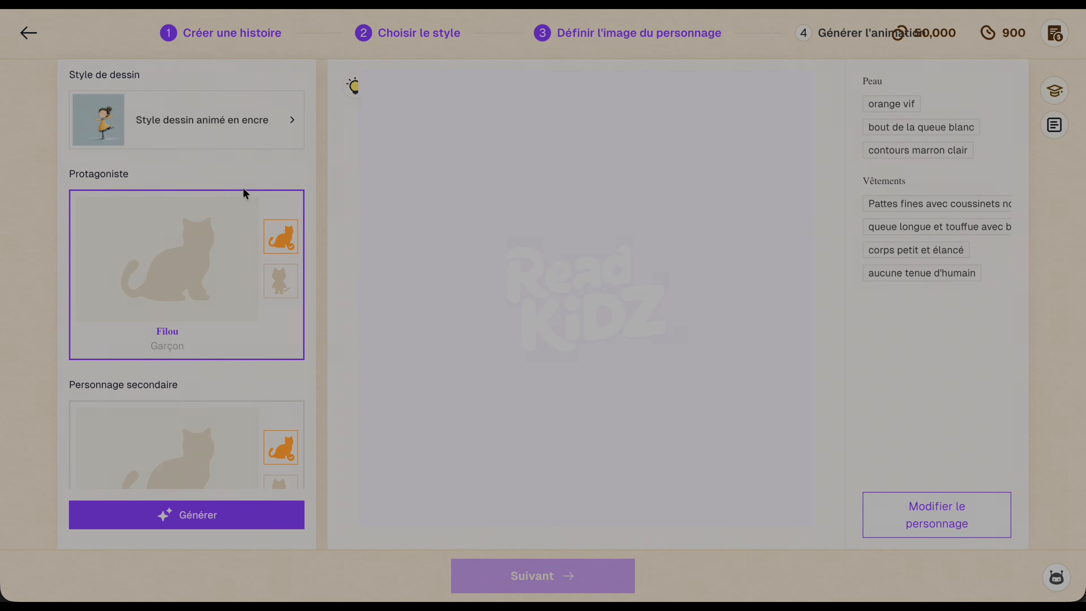
{"action": "left_click", "coordinate": [249, 207]}
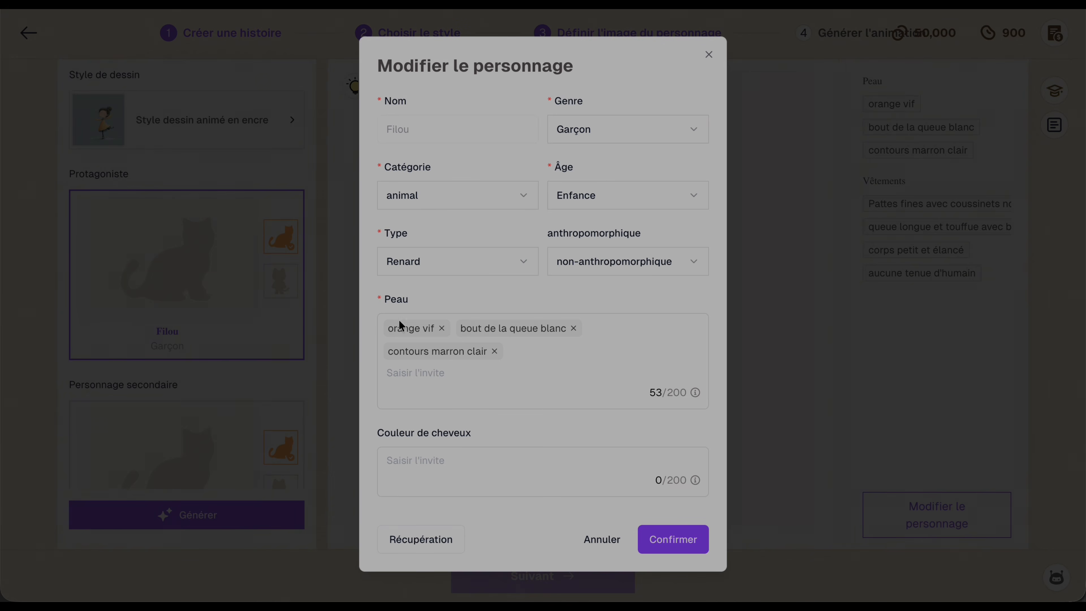
{"action": "scroll", "coordinate": [555, 419], "scroll_direction": "down", "scroll_amount": 10}
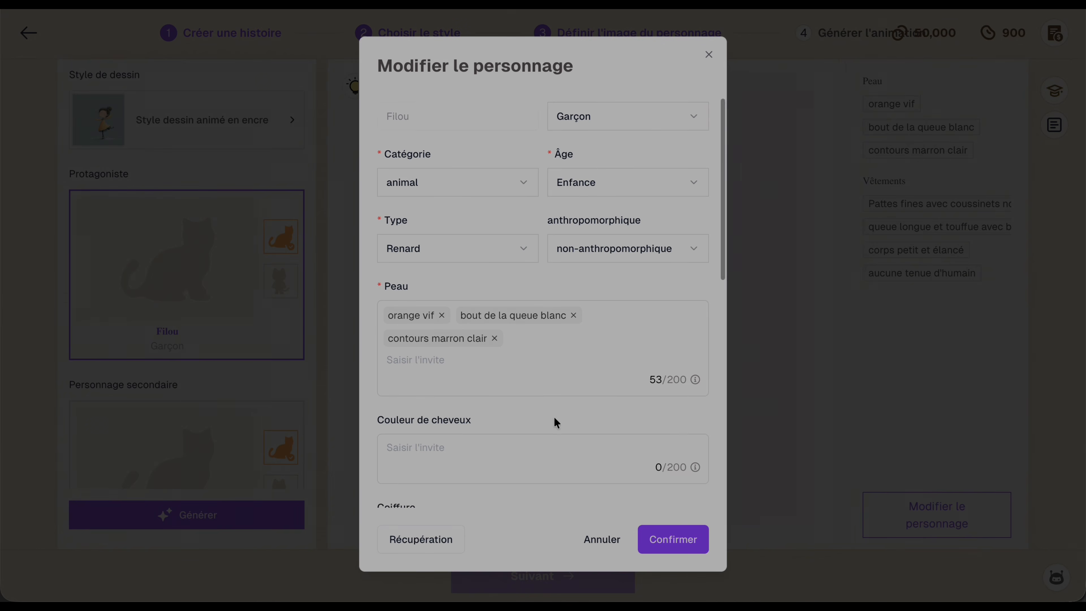
{"action": "scroll", "coordinate": [528, 410], "scroll_direction": "down", "scroll_amount": 3}
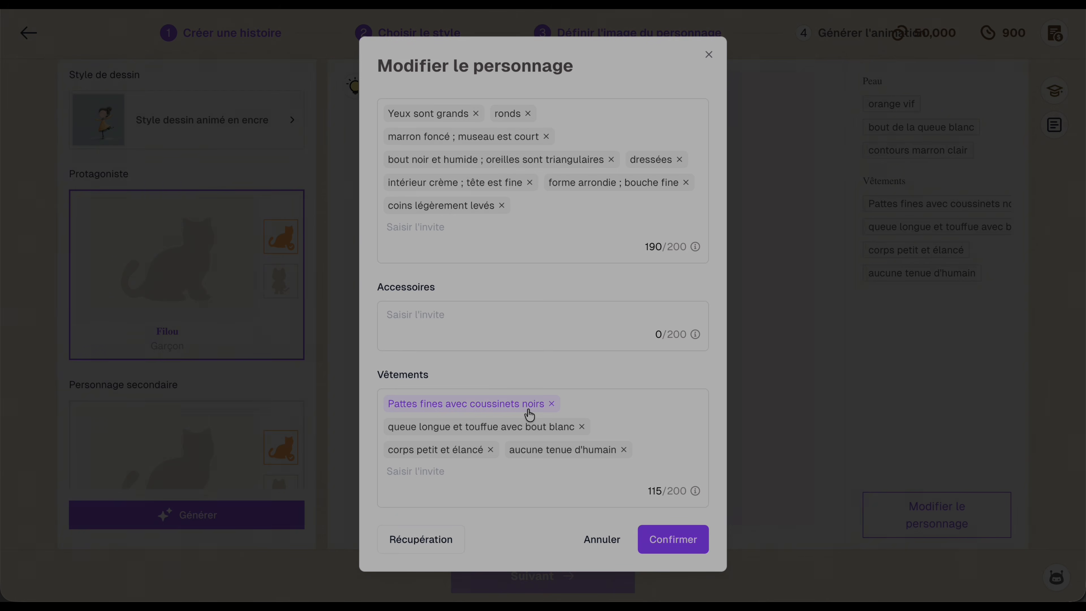
{"action": "left_click", "coordinate": [662, 531]}
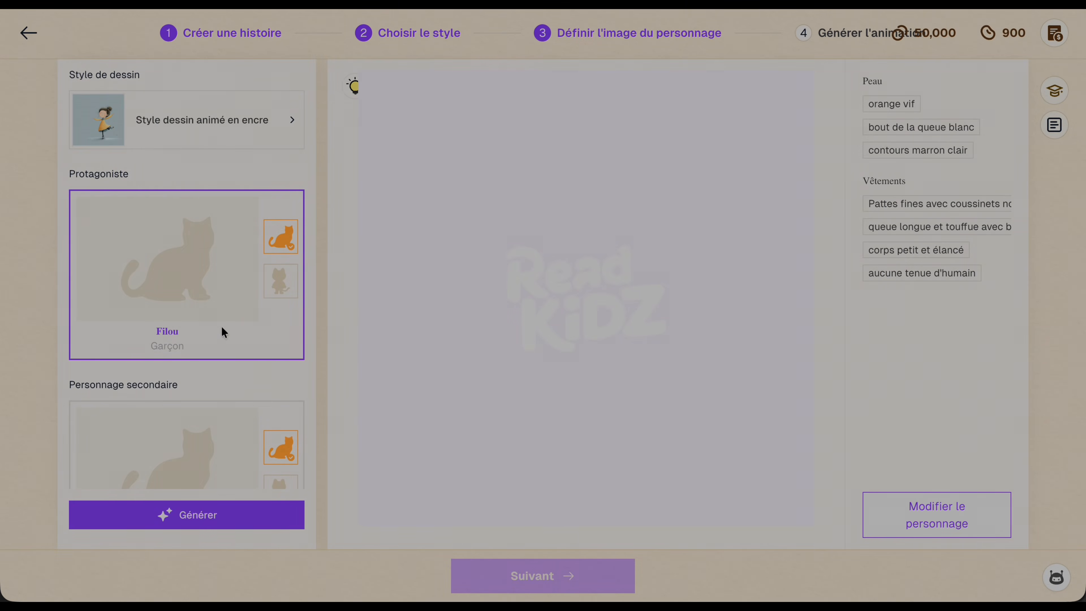
Step: Check the character descriptions of the secondary characters Mimie and Gaspard without changing them
{"action": "scroll", "coordinate": [189, 318], "scroll_direction": "down", "scroll_amount": 5}
{"action": "scroll", "coordinate": [263, 278], "scroll_direction": "down", "scroll_amount": 8}
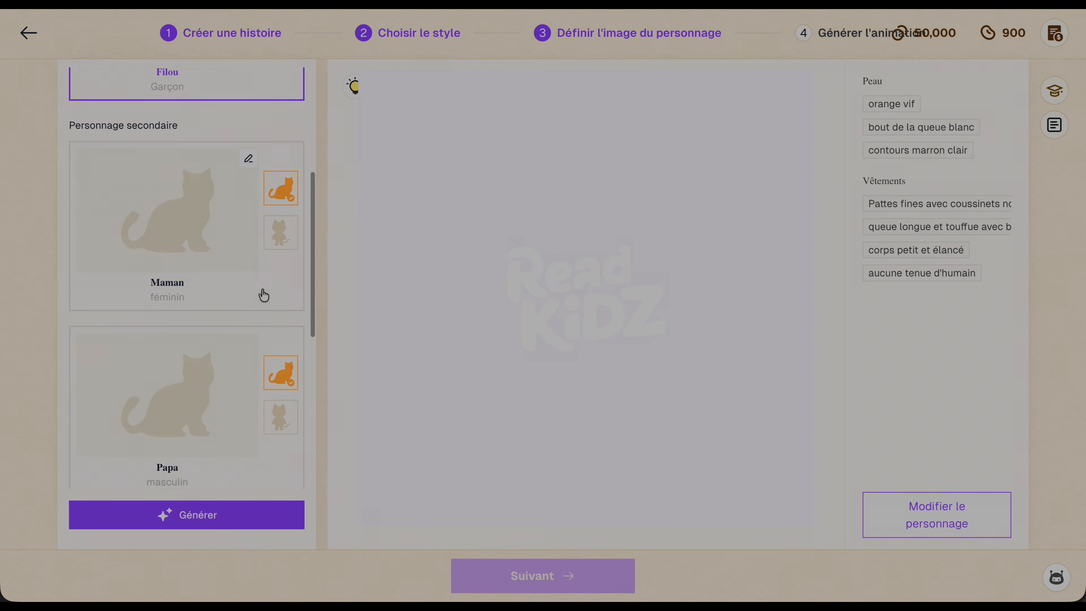
{"action": "left_click", "coordinate": [249, 151]}
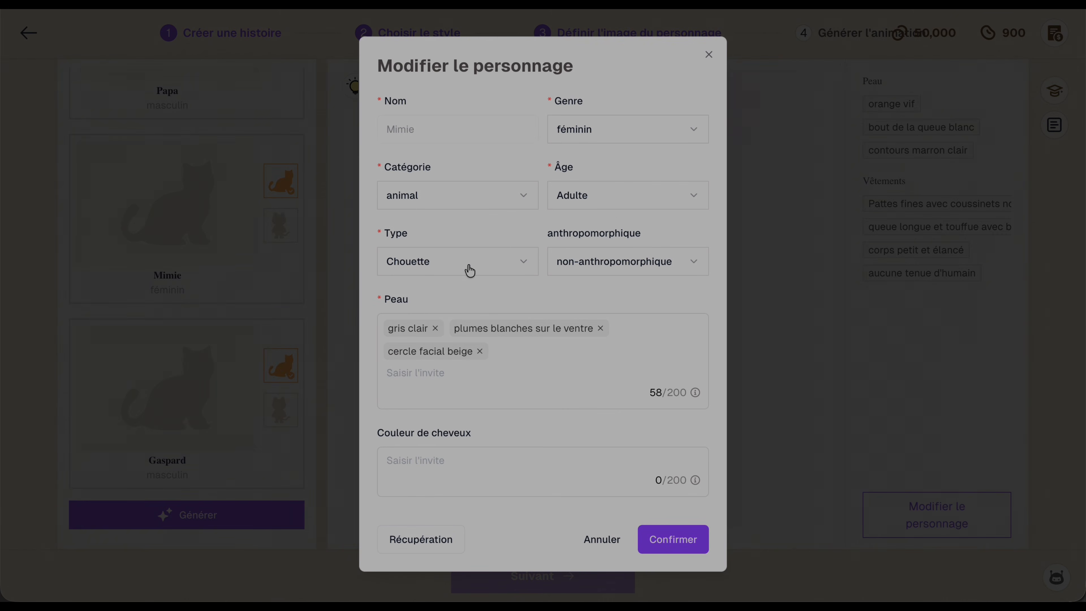
{"action": "left_click", "coordinate": [709, 55]}
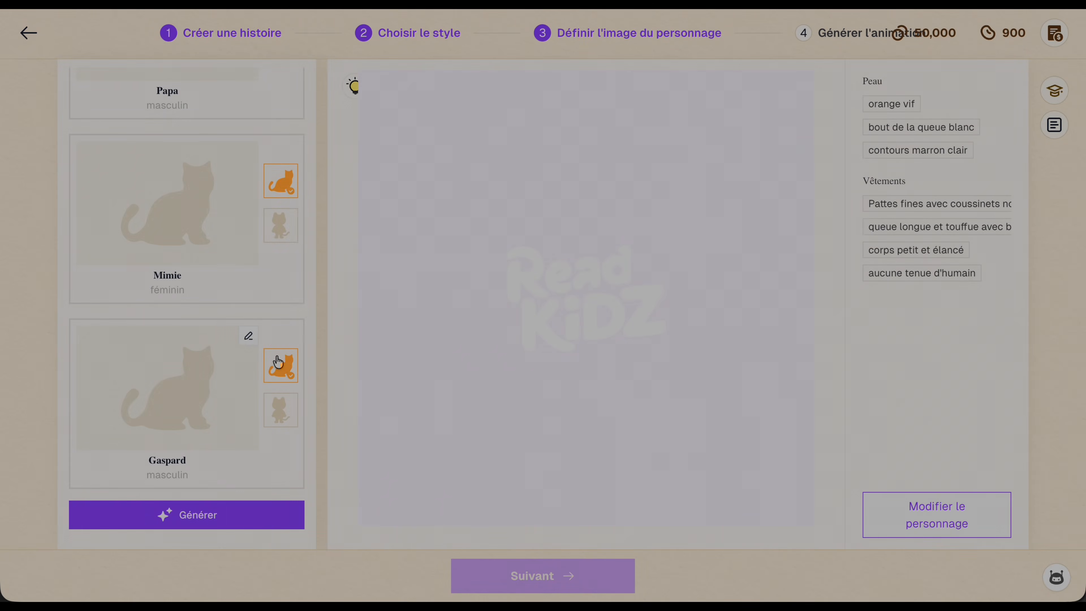
{"action": "left_click", "coordinate": [249, 335]}
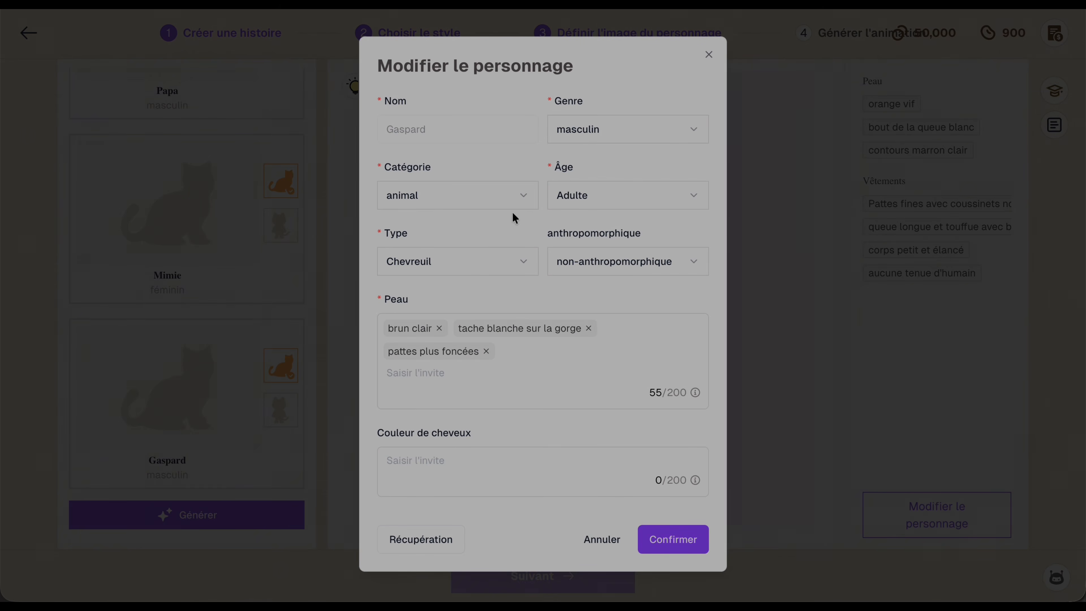
{"action": "left_click", "coordinate": [709, 55]}
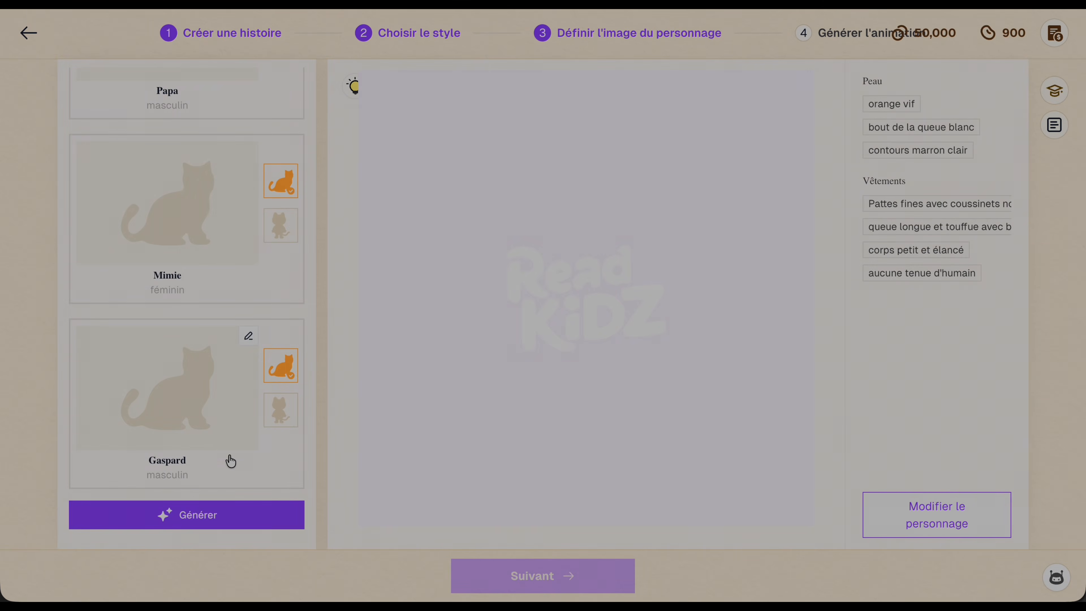
Step: Generate images for all characters, compare Filou's variants and choose the first one for him
{"action": "left_click", "coordinate": [189, 523]}
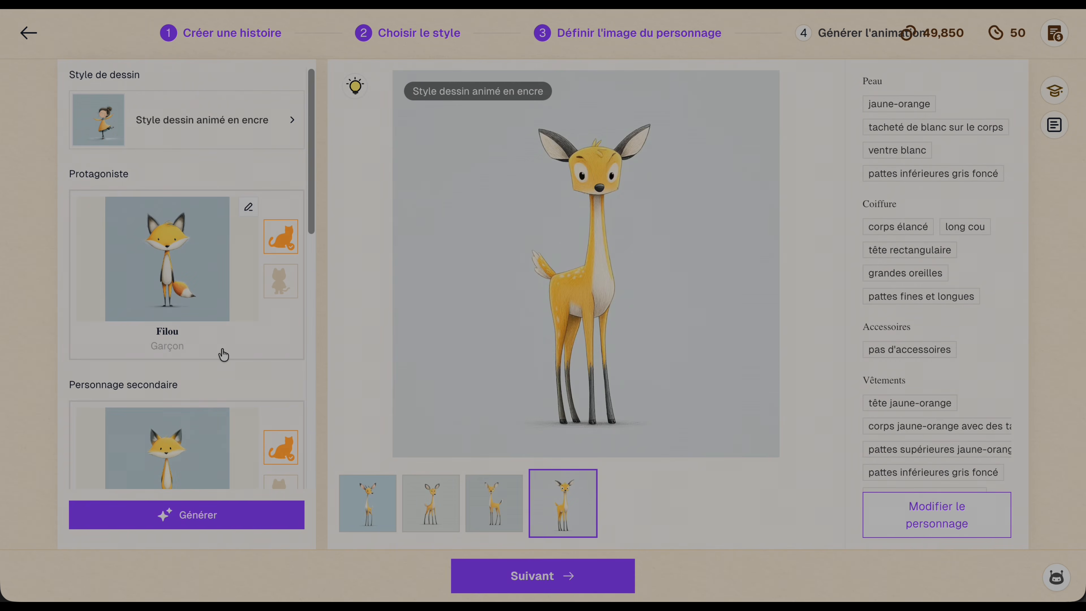
{"action": "left_click", "coordinate": [173, 246]}
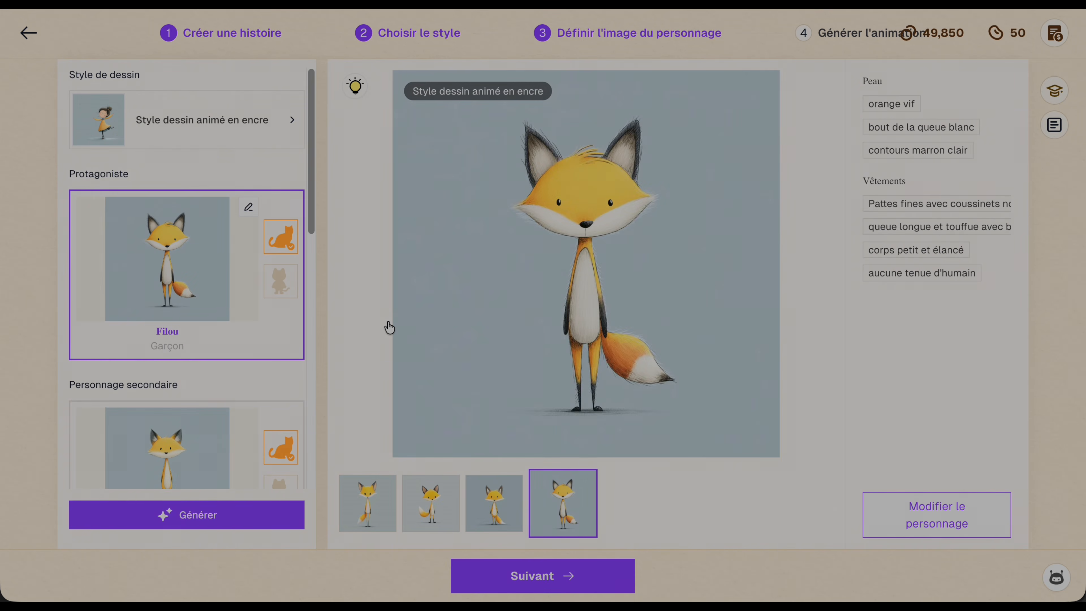
{"action": "left_click", "coordinate": [368, 499]}
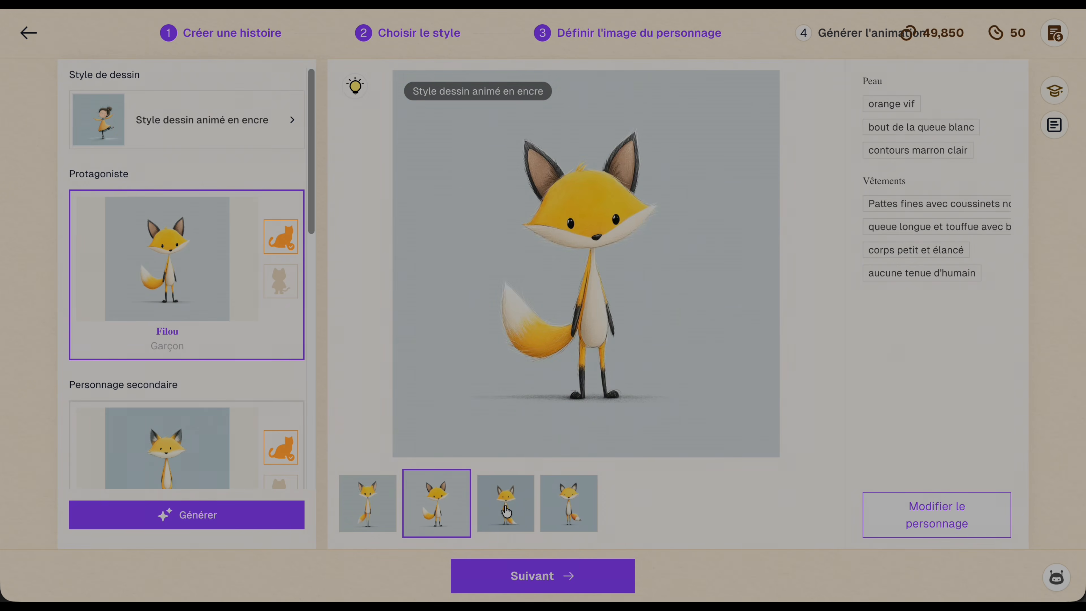
{"action": "left_click", "coordinate": [506, 508]}
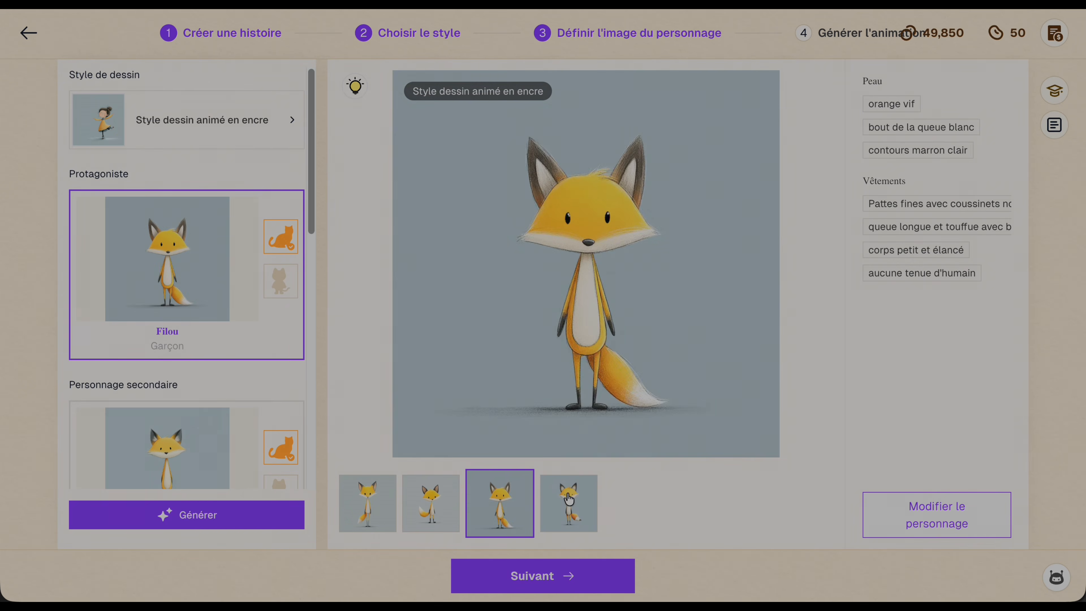
{"action": "left_click", "coordinate": [581, 499]}
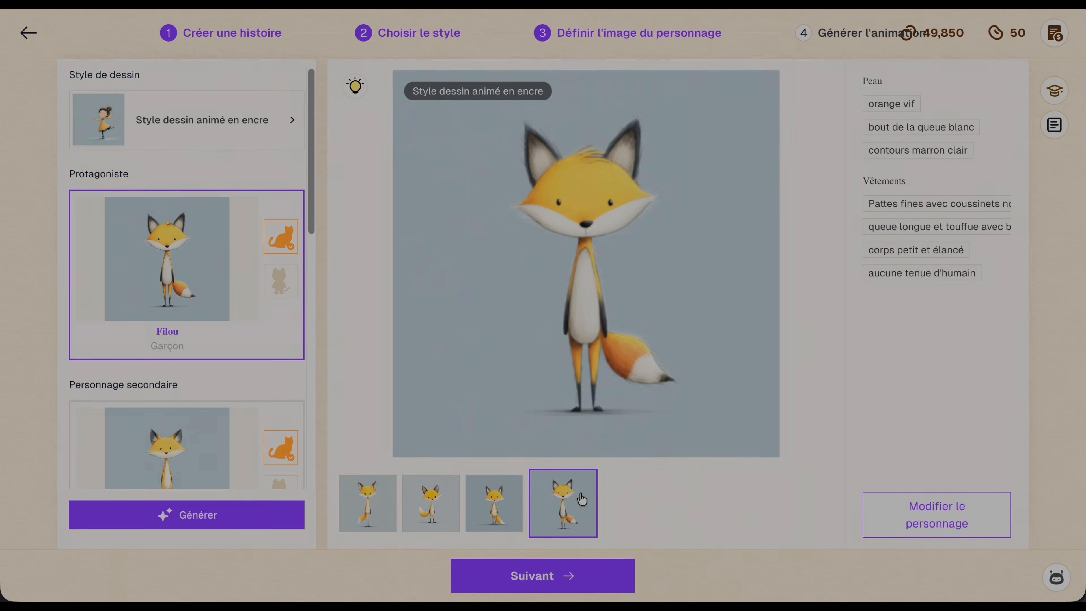
{"action": "left_click", "coordinate": [361, 503]}
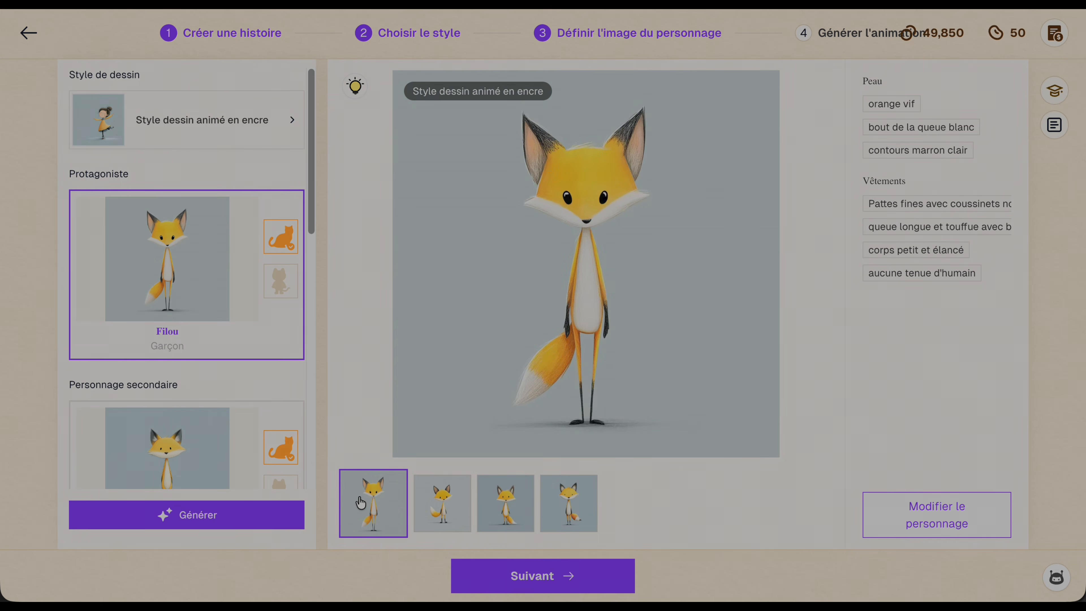
Step: Choose the second generated image for Maman and check the generated images of Papa
{"action": "scroll", "coordinate": [206, 381], "scroll_direction": "down", "scroll_amount": 5}
{"action": "left_click", "coordinate": [172, 254]}
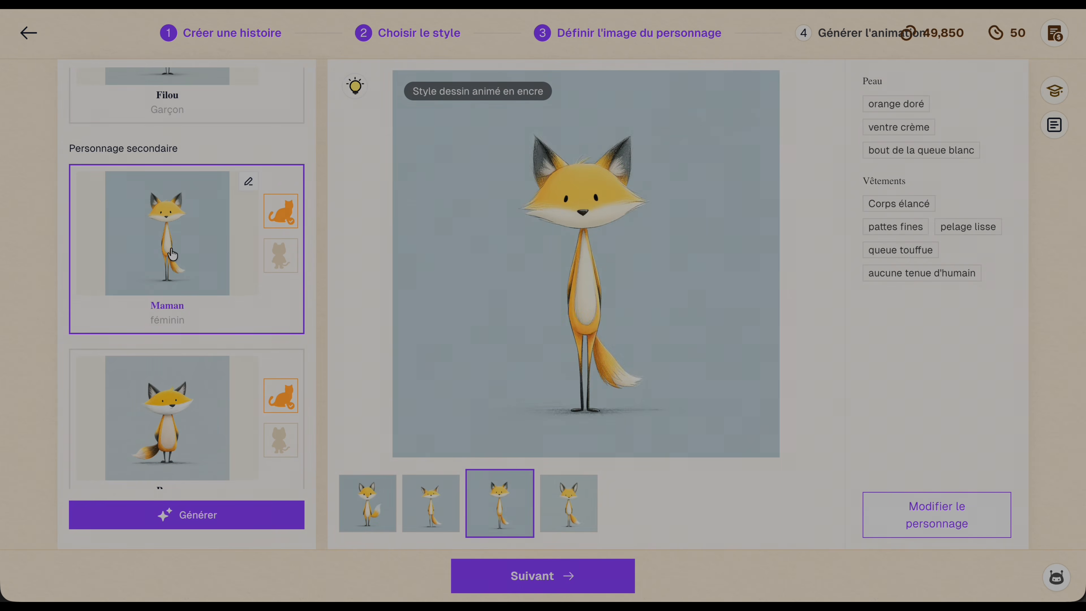
{"action": "left_click", "coordinate": [580, 497]}
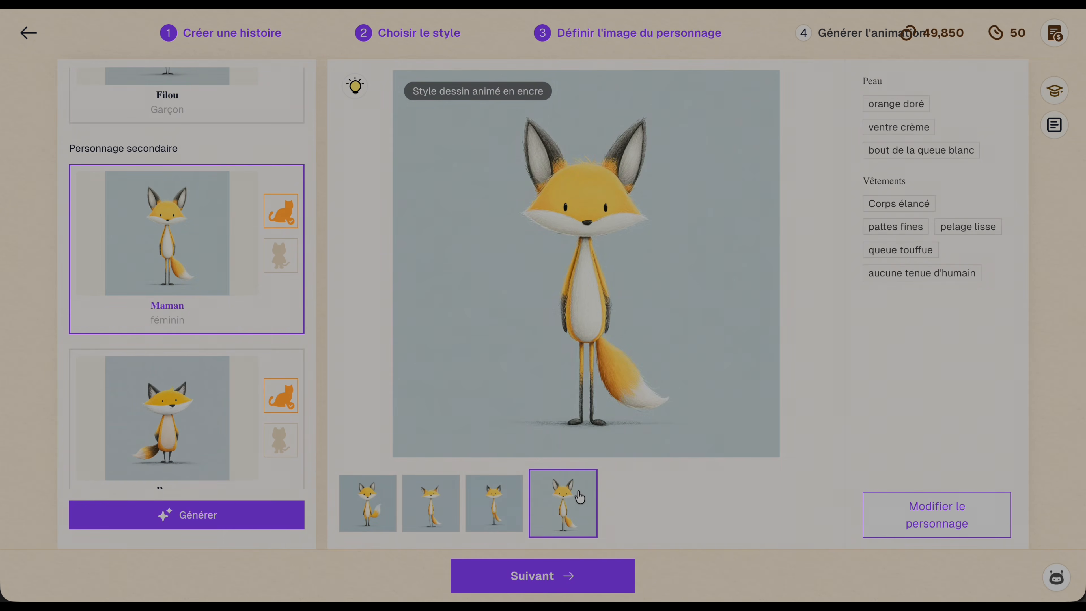
{"action": "left_click", "coordinate": [455, 499]}
{"action": "scroll", "coordinate": [201, 322], "scroll_direction": "down", "scroll_amount": 4}
{"action": "left_click", "coordinate": [177, 266]}
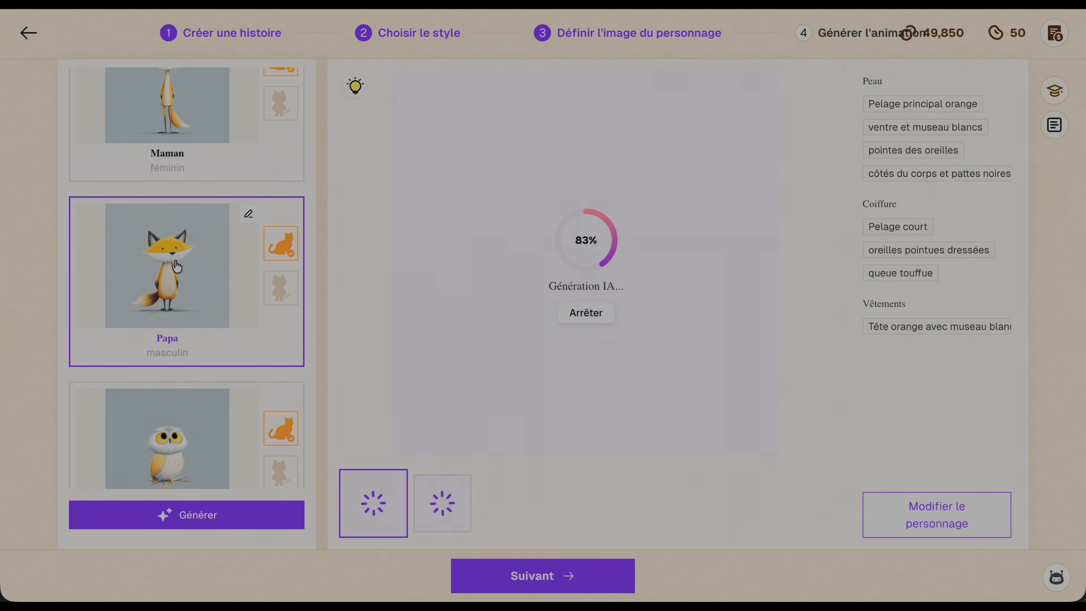
{"action": "scroll", "coordinate": [189, 238], "scroll_direction": "down", "scroll_amount": 5}
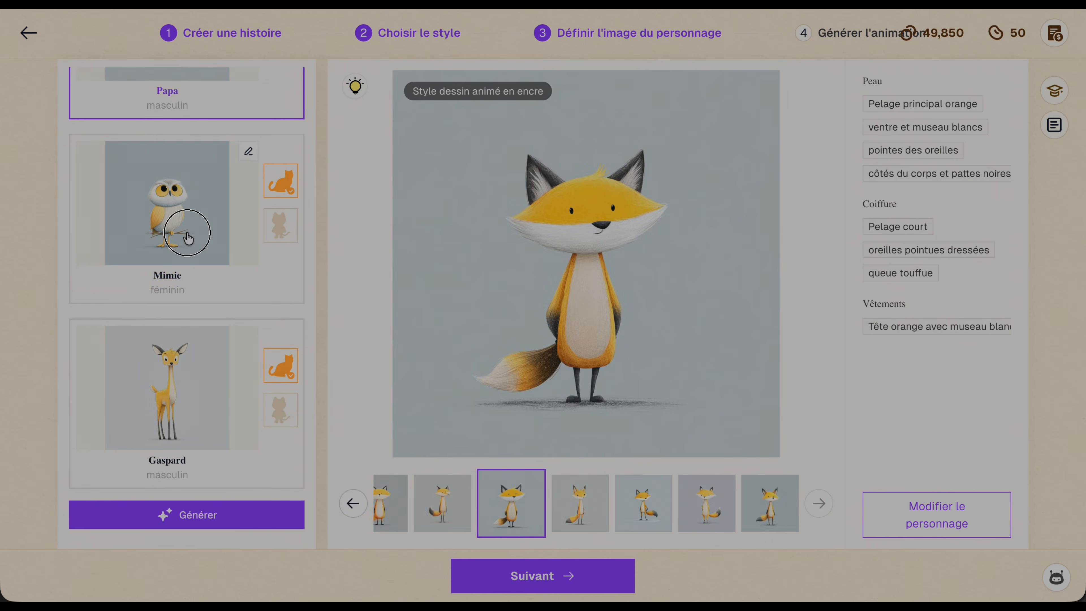
Step: Choose the second generated image for the owl Mimie and the third one for the deer Gaspard
{"action": "left_click", "coordinate": [188, 238]}
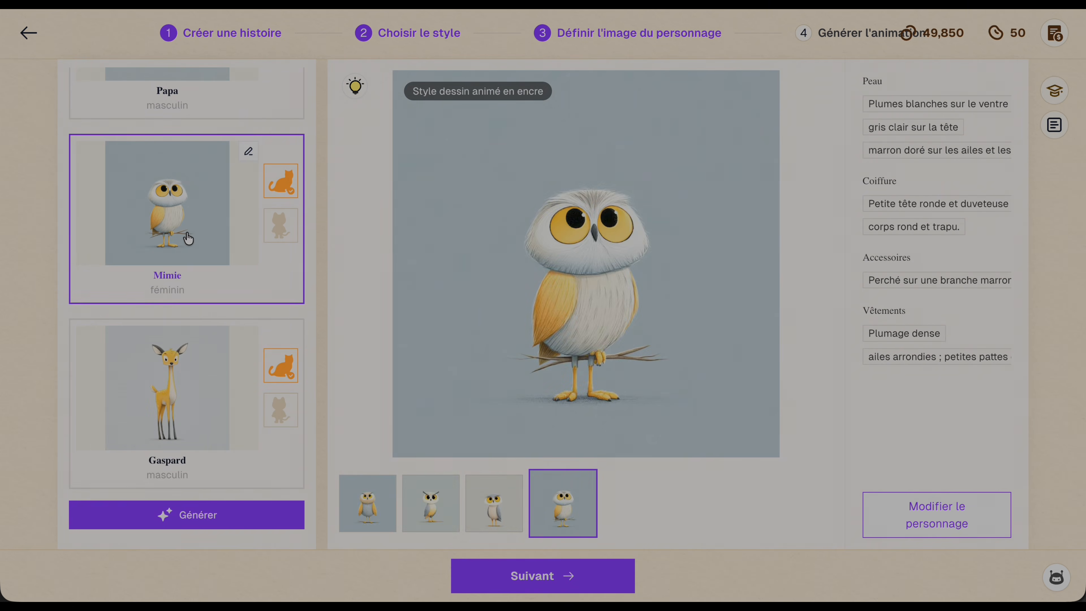
{"action": "left_click", "coordinate": [436, 498]}
{"action": "left_click", "coordinate": [181, 385]}
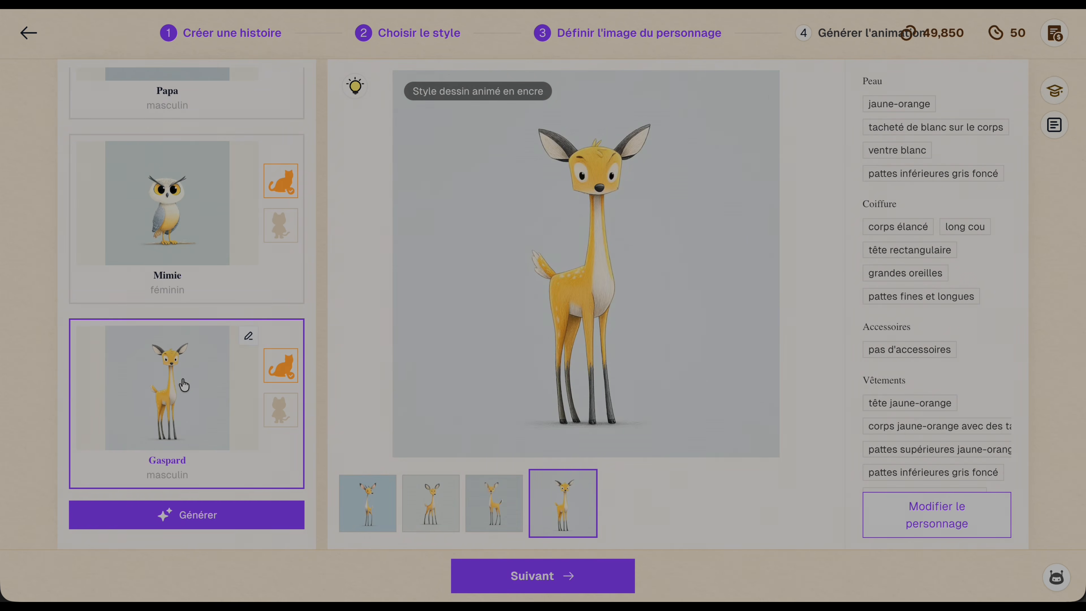
{"action": "left_click", "coordinate": [493, 503]}
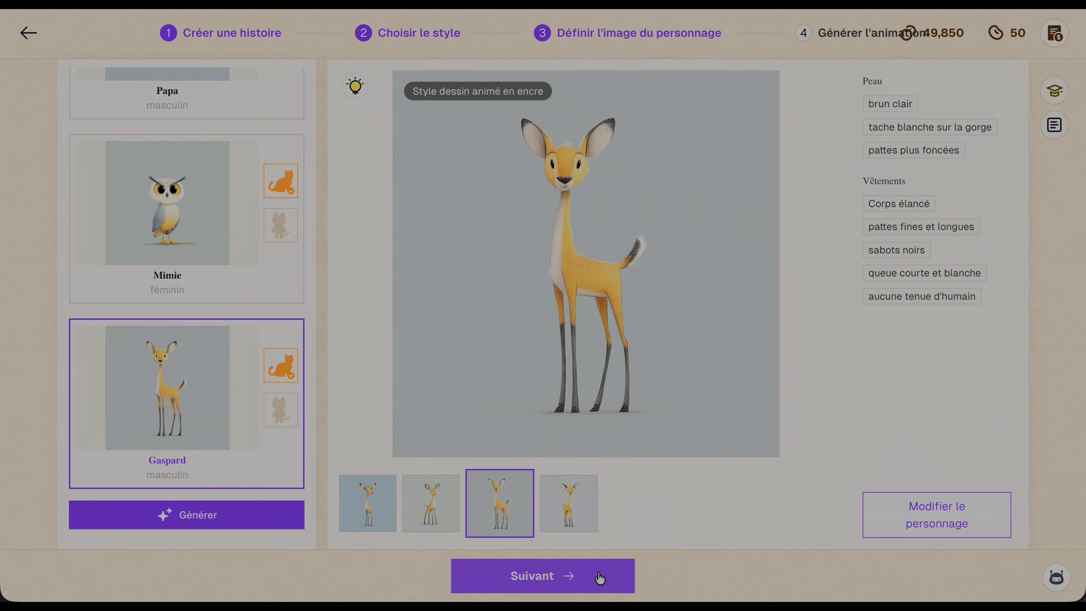
Step: Continue to generating the animation and dismiss the tip about adjusting keywords
{"action": "left_click", "coordinate": [581, 577]}
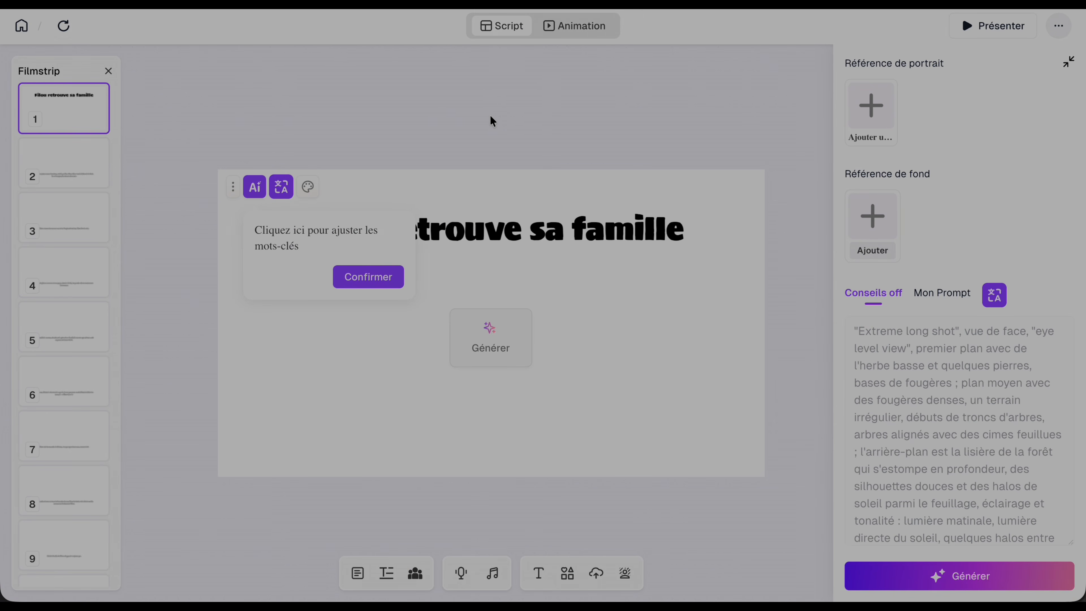
{"action": "left_click", "coordinate": [375, 278]}
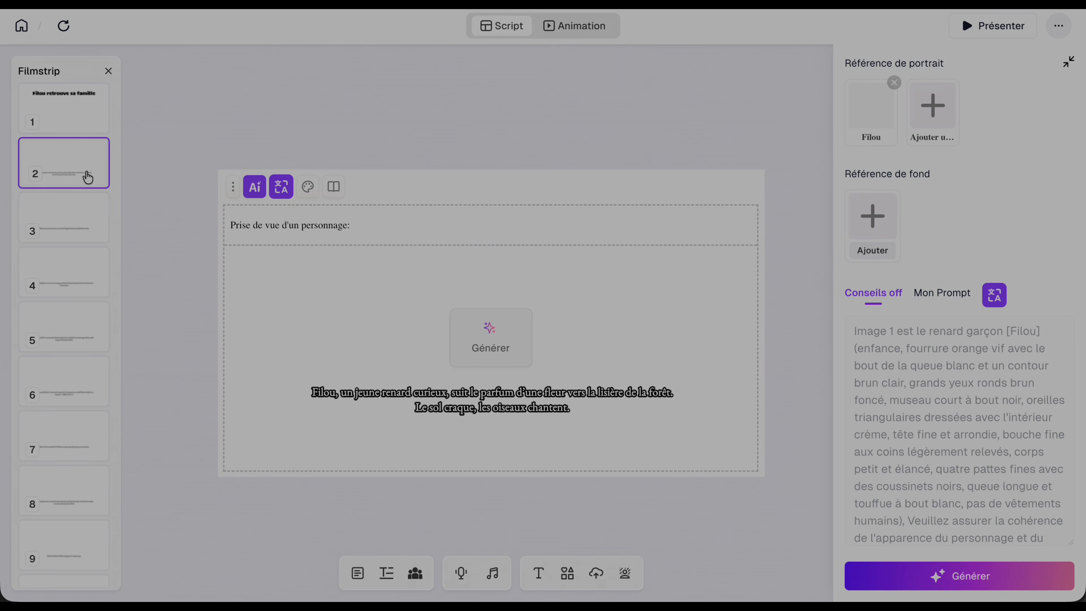
Step: Look through the filmstrip down to slide 21, check slide 2 again and return to the title slide
{"action": "scroll", "coordinate": [75, 245], "scroll_direction": "down", "scroll_amount": 2}
{"action": "scroll", "coordinate": [75, 248], "scroll_direction": "down", "scroll_amount": 8}
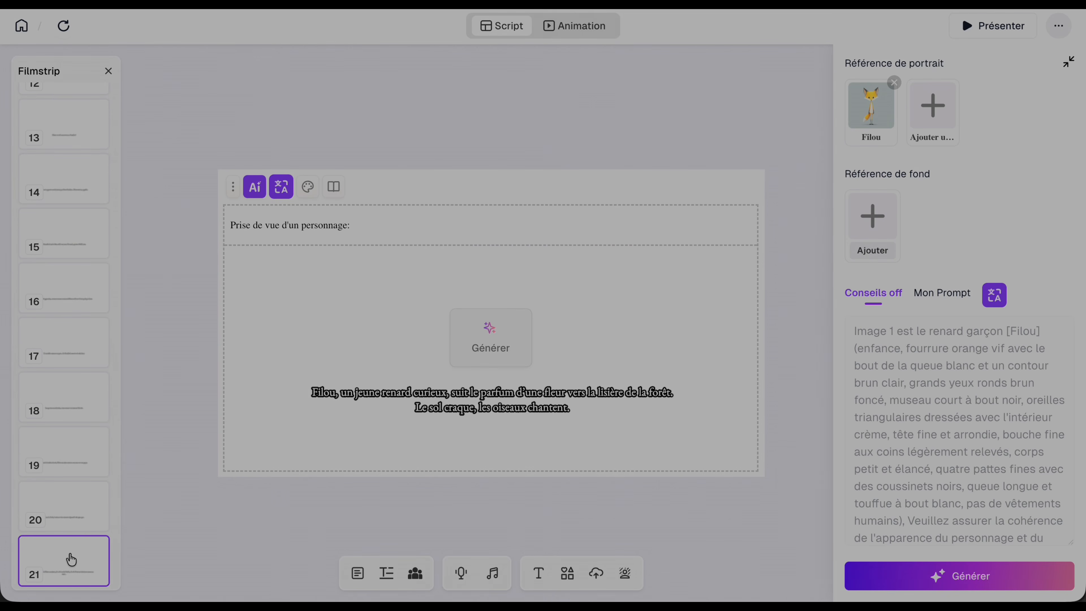
{"action": "left_click", "coordinate": [71, 559]}
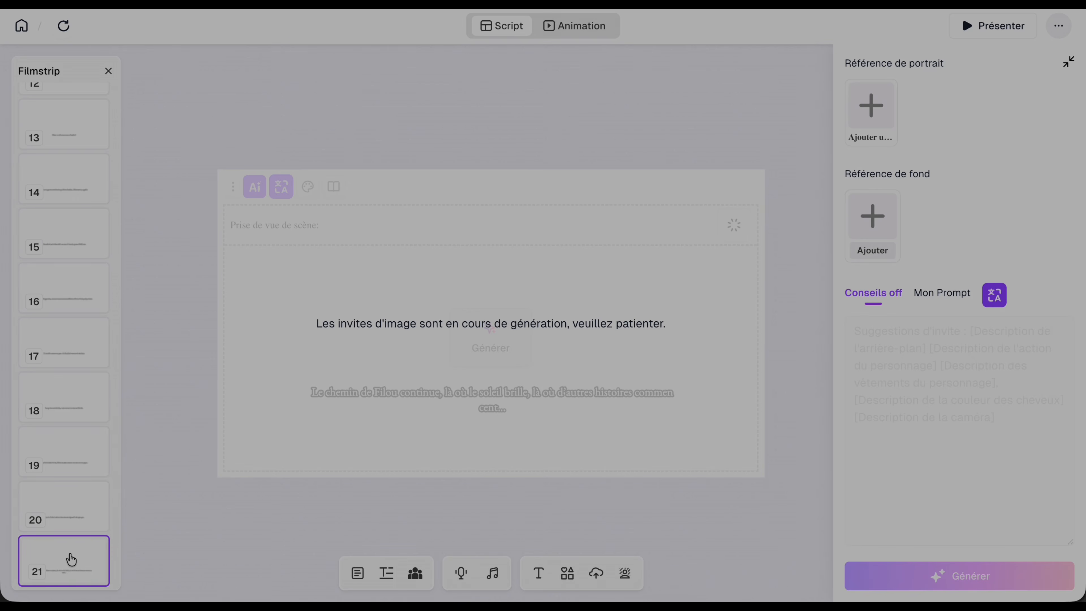
{"action": "scroll", "coordinate": [68, 258], "scroll_direction": "up", "scroll_amount": 12}
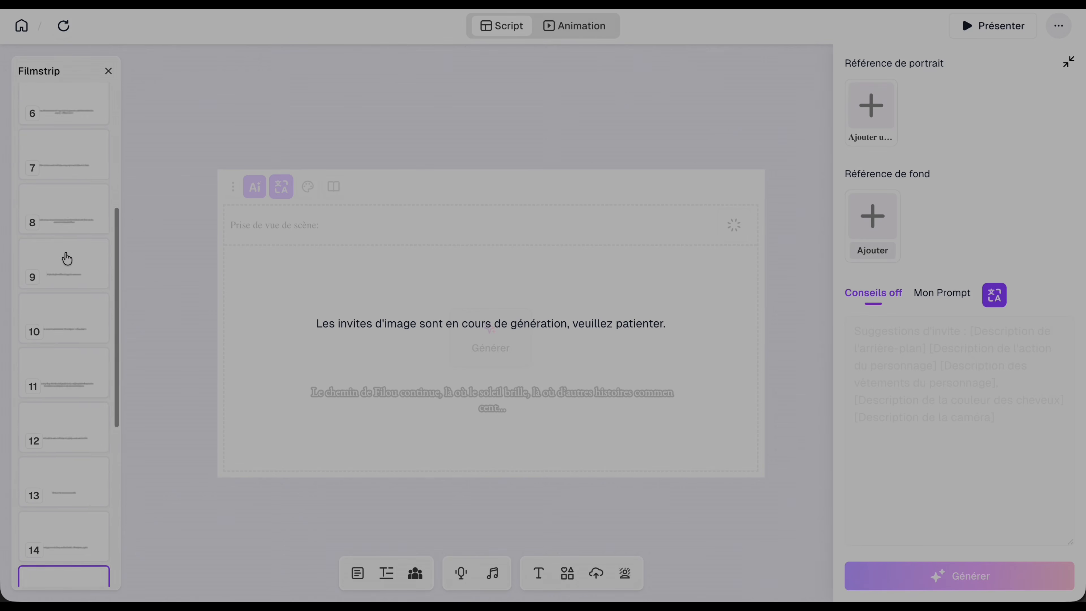
{"action": "left_click", "coordinate": [69, 107]}
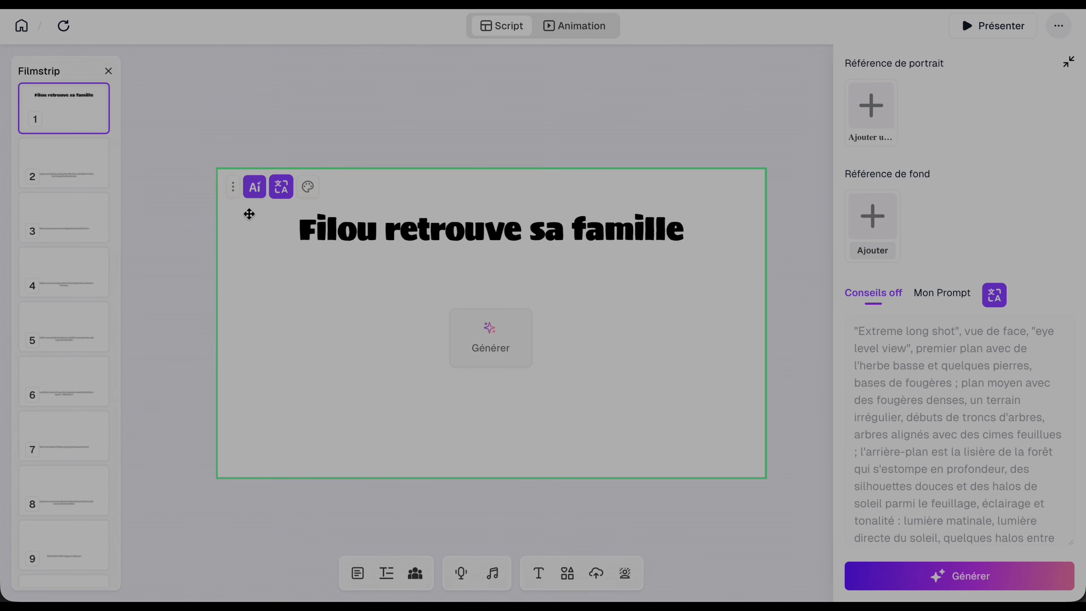
{"action": "left_click", "coordinate": [75, 160]}
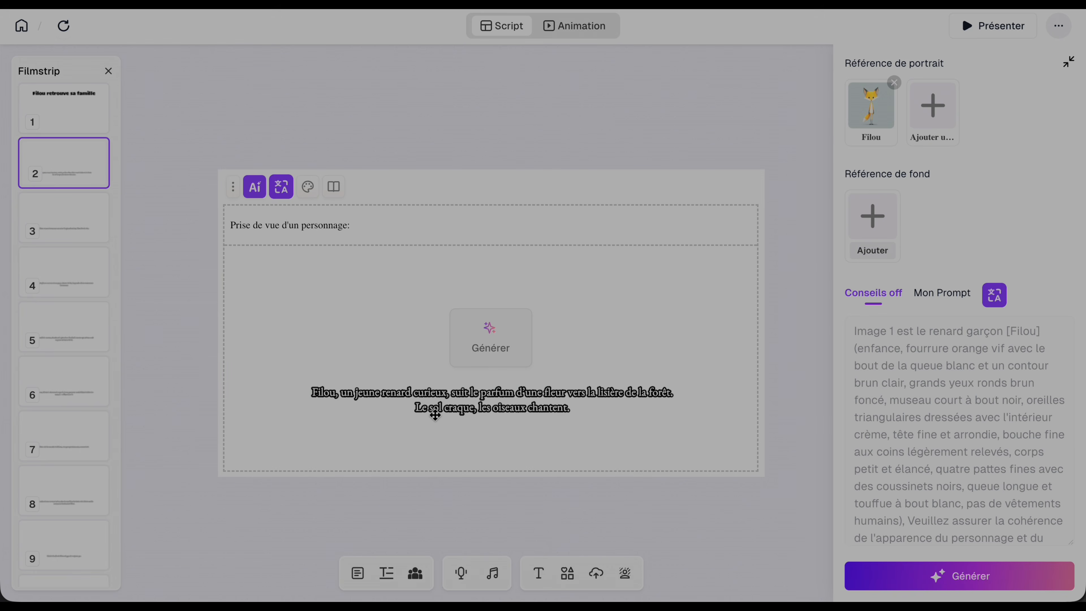
{"action": "left_click", "coordinate": [97, 107]}
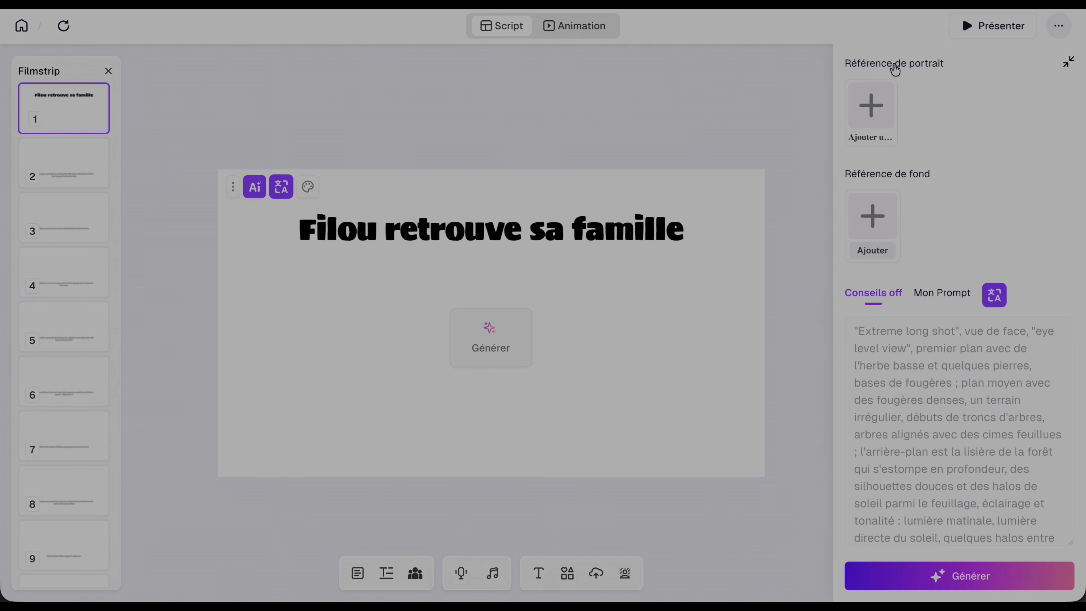
Step: Read through the whole image prompt of slide 2 and go back to its beginning
{"action": "left_click", "coordinate": [51, 173]}
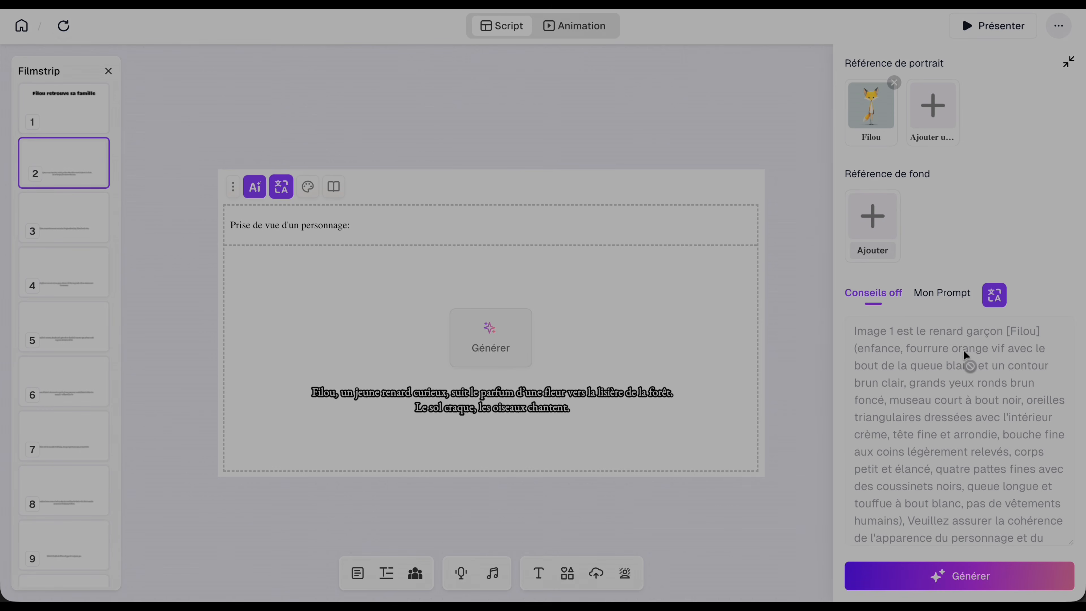
{"action": "scroll", "coordinate": [964, 354], "scroll_direction": "down", "scroll_amount": 10}
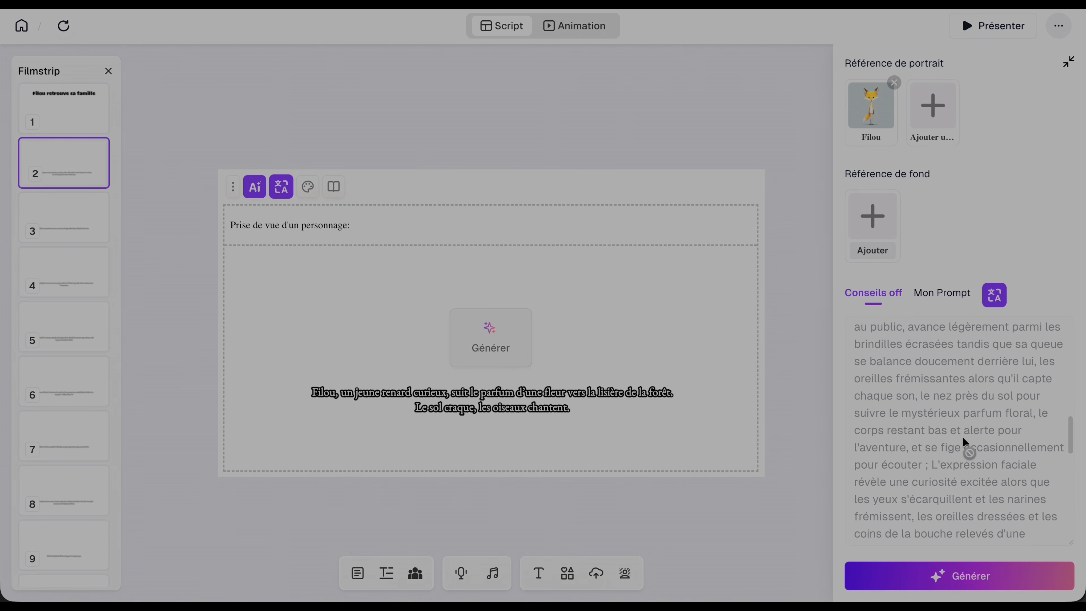
{"action": "scroll", "coordinate": [964, 439], "scroll_direction": "down", "scroll_amount": 8}
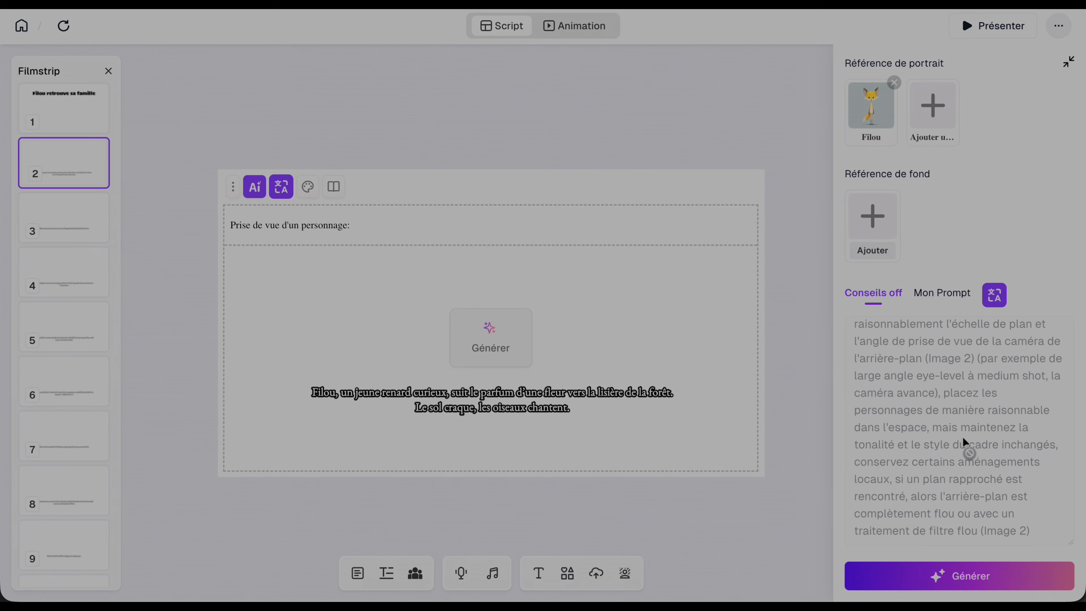
{"action": "scroll", "coordinate": [963, 437], "scroll_direction": "up", "scroll_amount": 18}
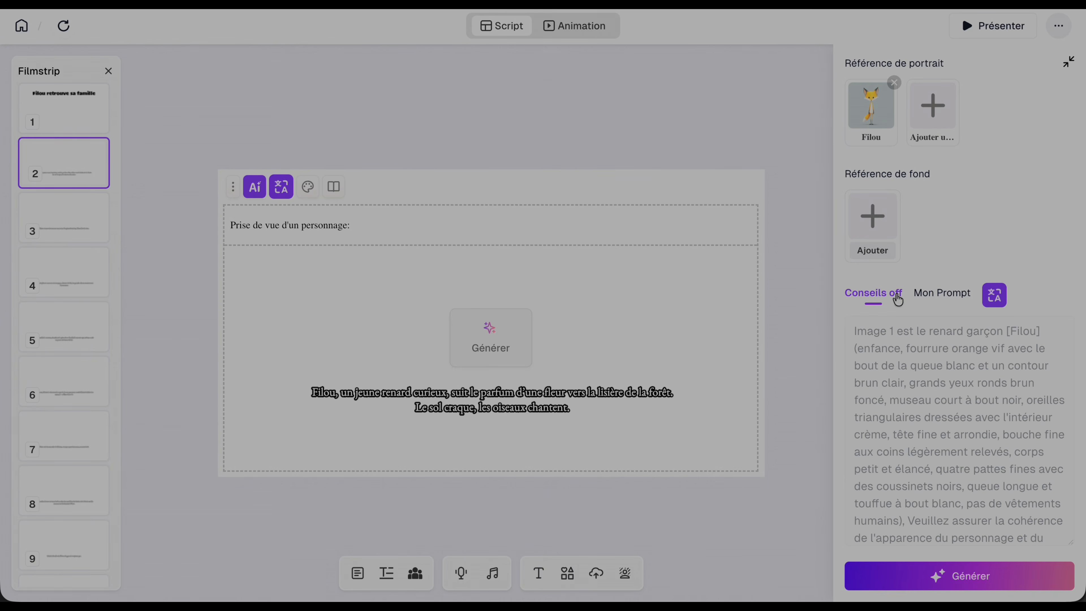
Step: Generate slide 2's image from the suggested prompt, confirming the forest background sketch and its coloured version
{"action": "left_click", "coordinate": [942, 302]}
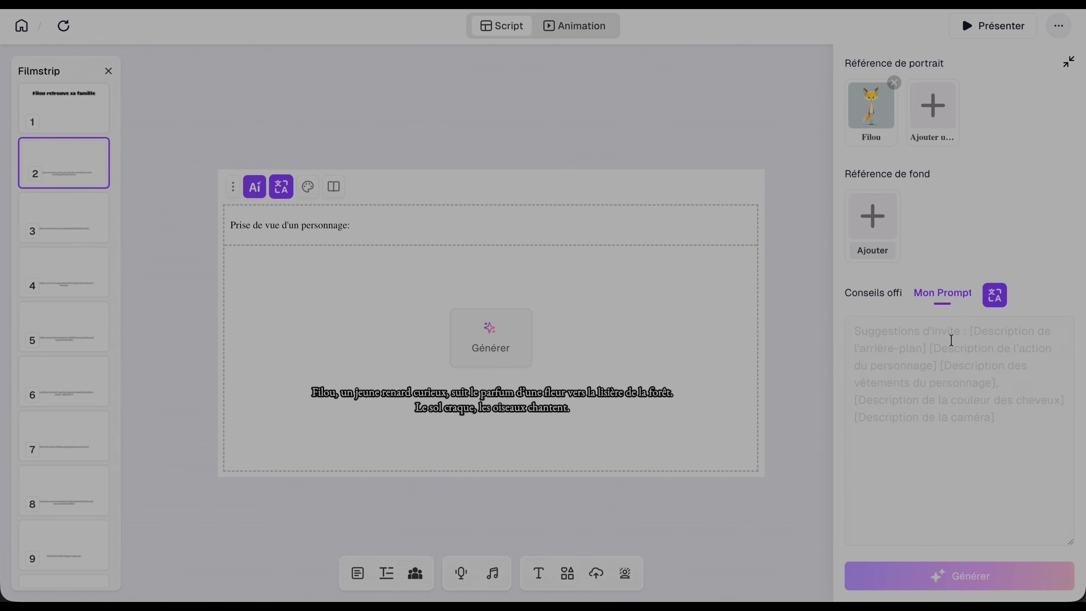
{"action": "left_click", "coordinate": [875, 299]}
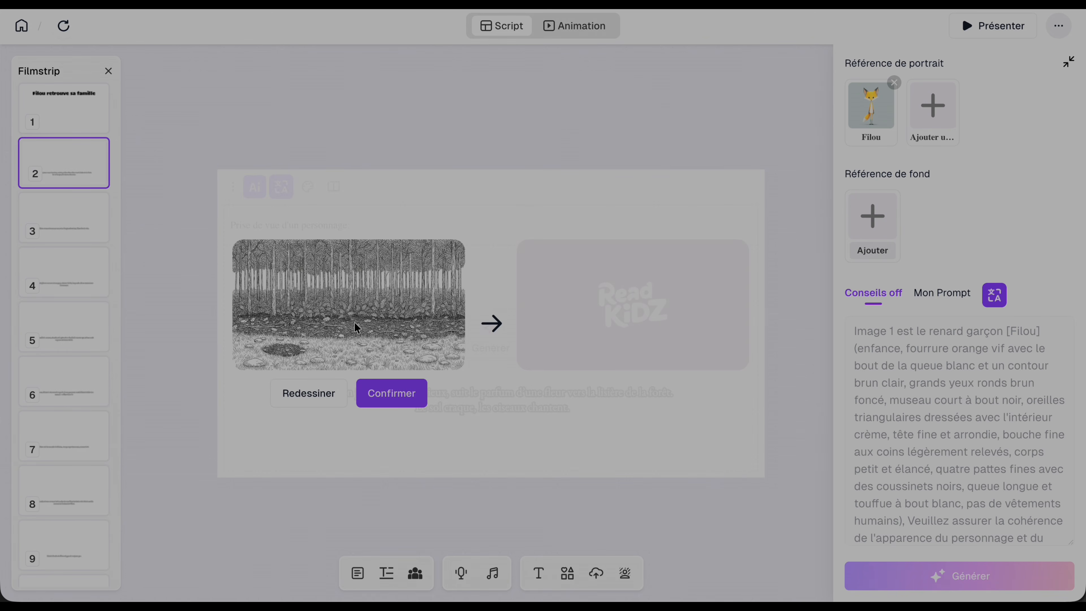
{"action": "left_click", "coordinate": [387, 396]}
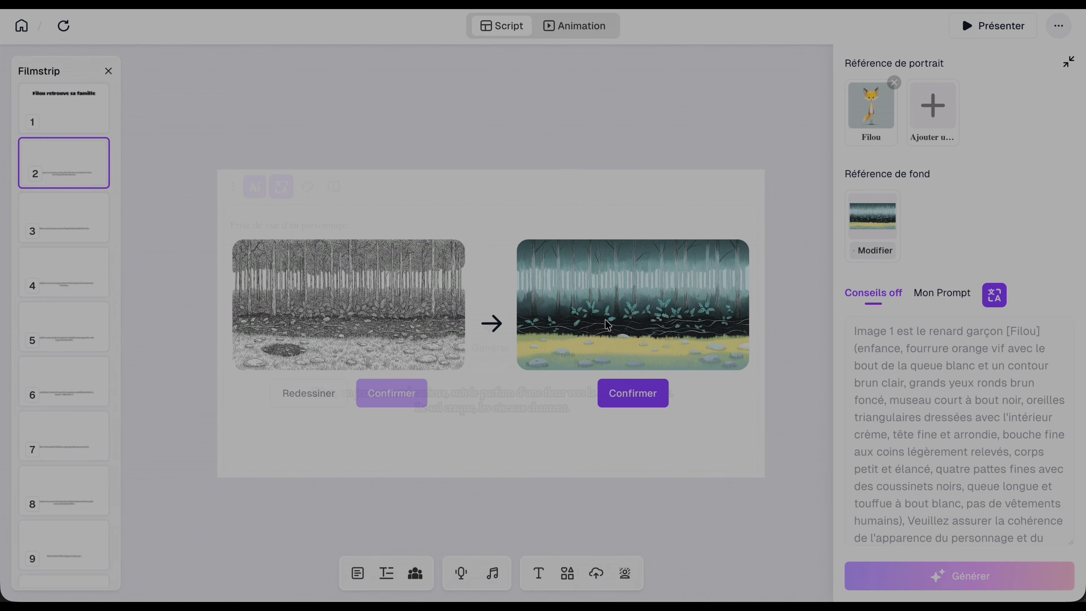
{"action": "left_click", "coordinate": [633, 395]}
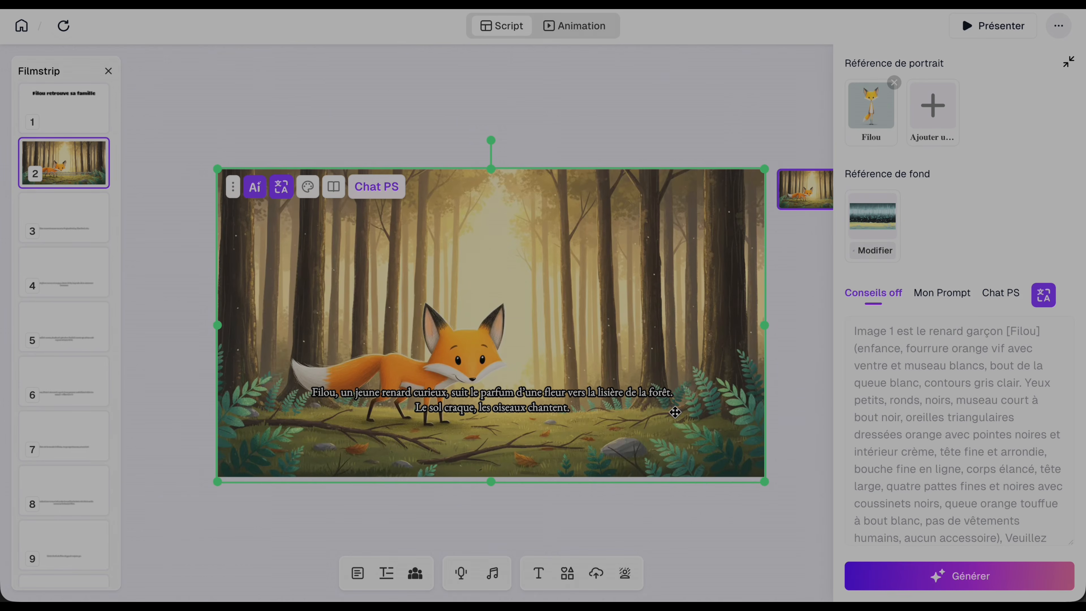
Step: Move slide 2's caption above the fox, enlarge it slightly and view the available font families
{"action": "left_click", "coordinate": [497, 390]}
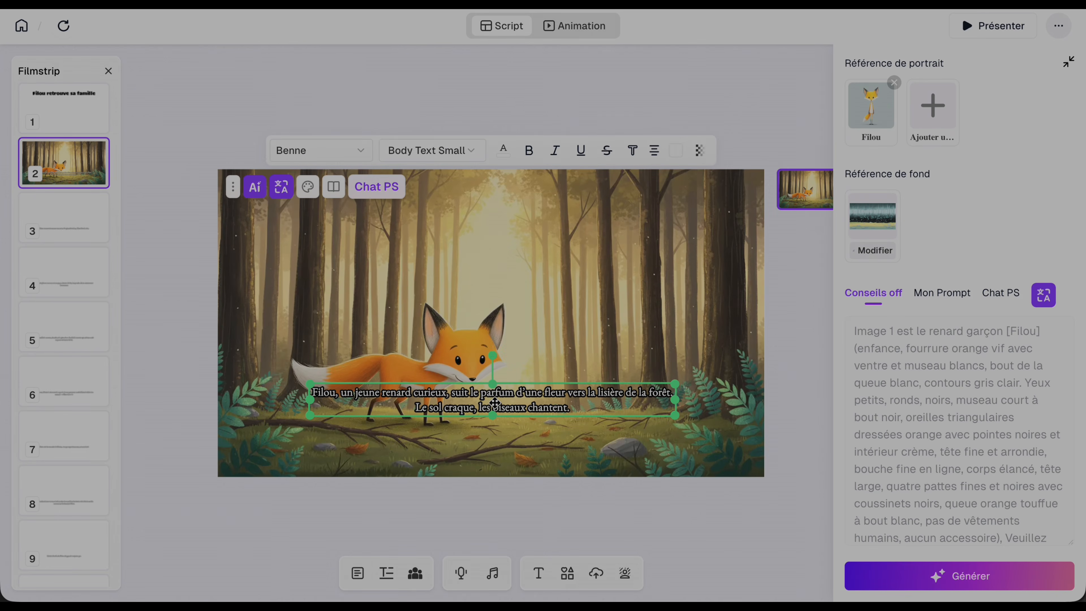
{"action": "left_click_drag", "start_coordinate": [497, 387], "coordinate": [496, 230]}
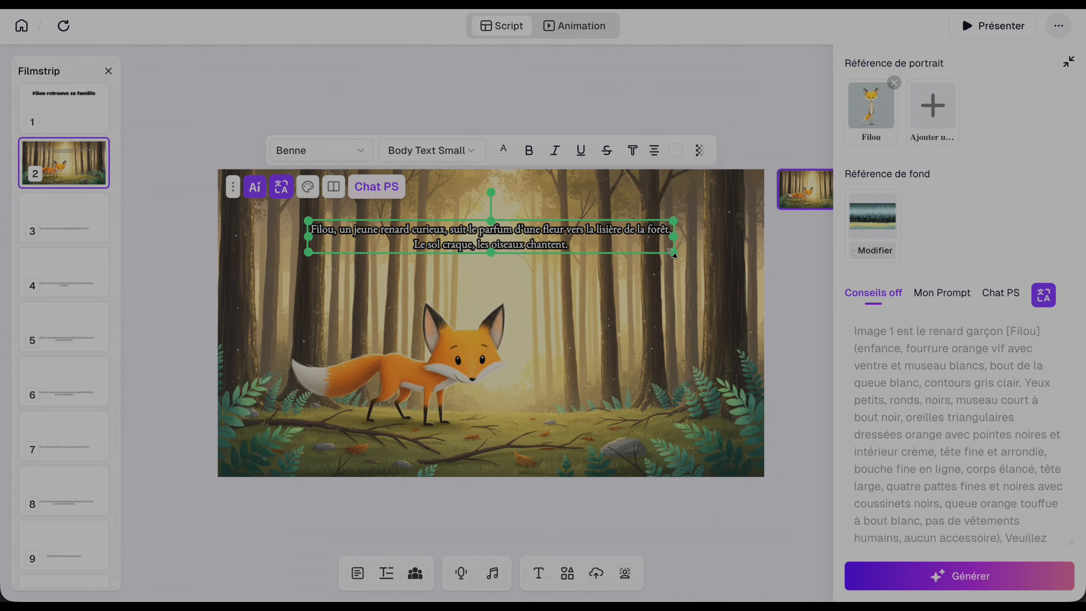
{"action": "left_click_drag", "start_coordinate": [667, 263], "coordinate": [710, 267]}
{"action": "left_click_drag", "start_coordinate": [637, 236], "coordinate": [618, 234]}
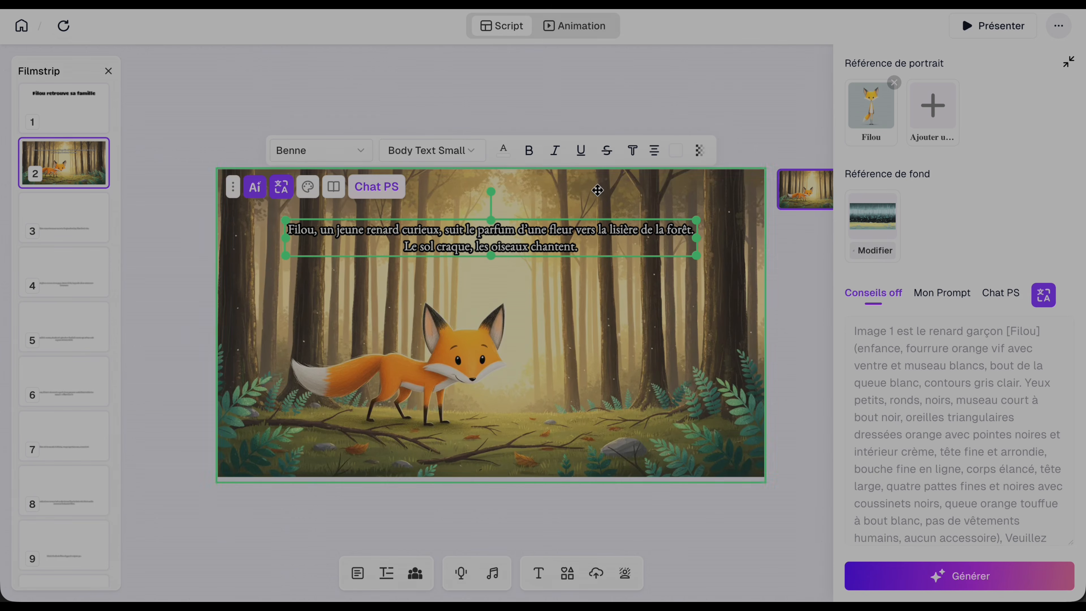
{"action": "left_click", "coordinate": [357, 152]}
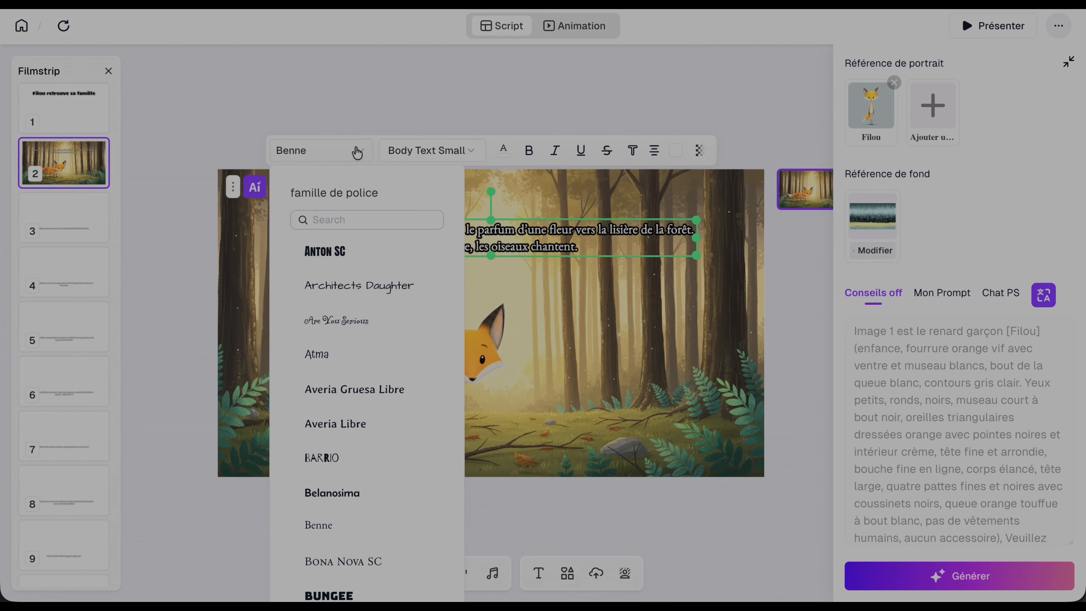
{"action": "left_click", "coordinate": [792, 260]}
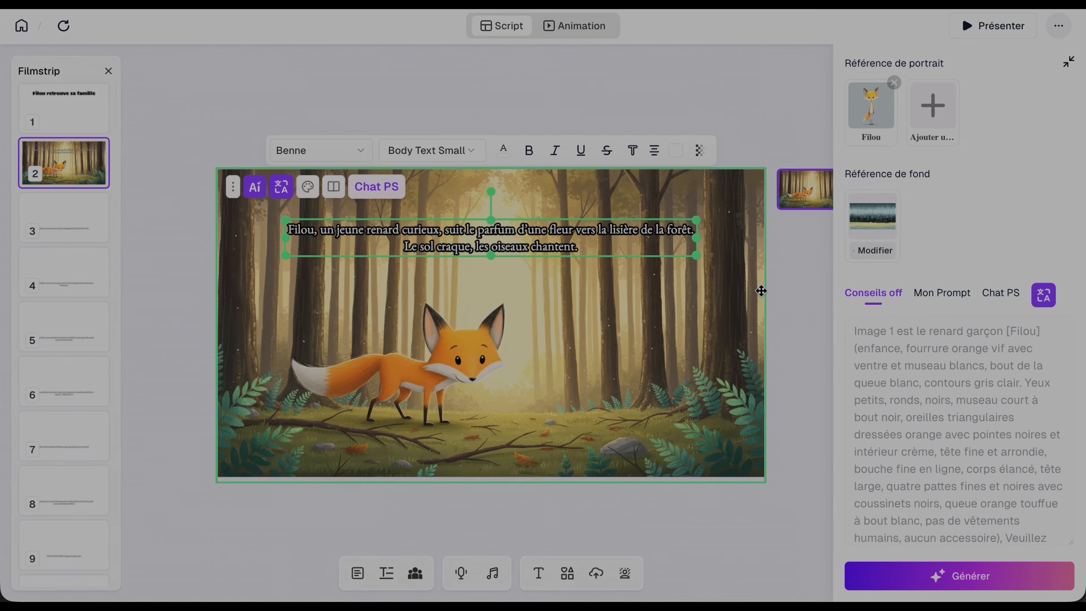
Step: Adjust slide 2's image through Chat PS detailed adjustments with the prompt "Mets le renard en plus grand sur l'image"
{"action": "left_click", "coordinate": [377, 187]}
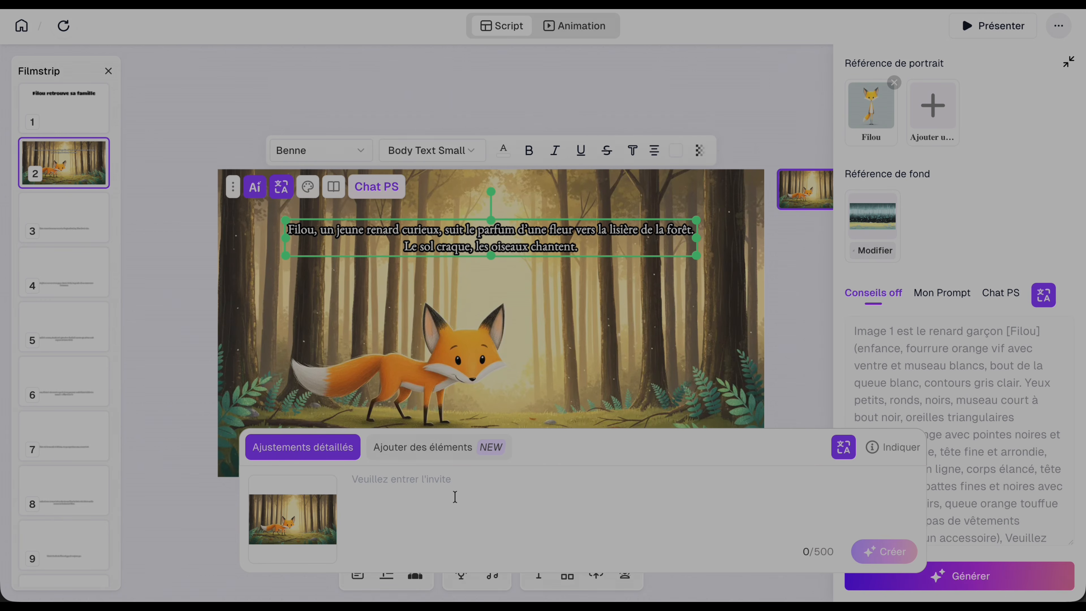
{"action": "left_click", "coordinate": [457, 449]}
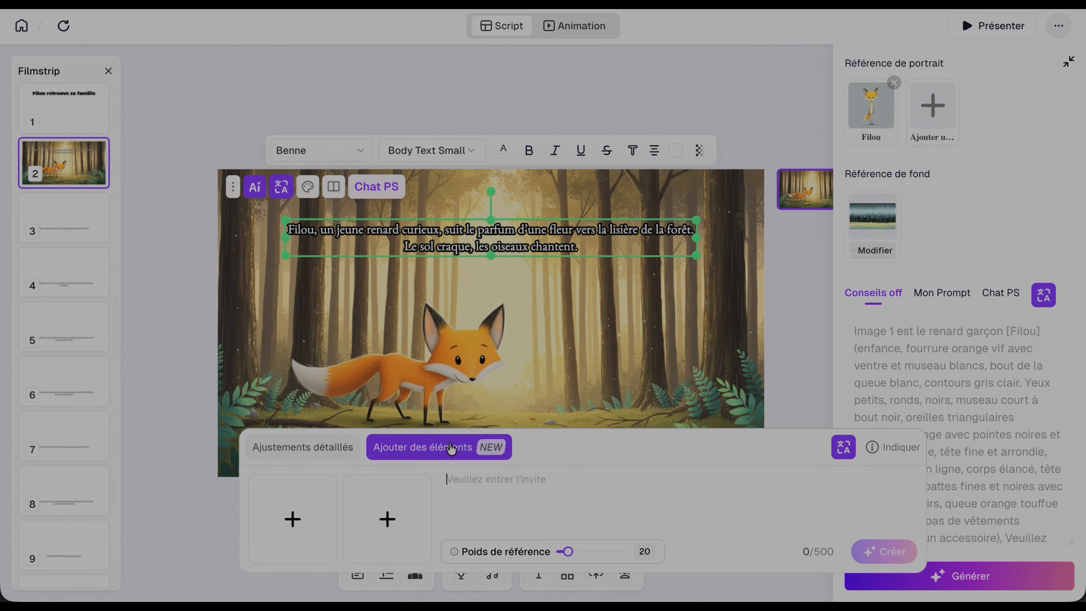
{"action": "left_click", "coordinate": [309, 455]}
{"action": "left_click", "coordinate": [393, 482]}
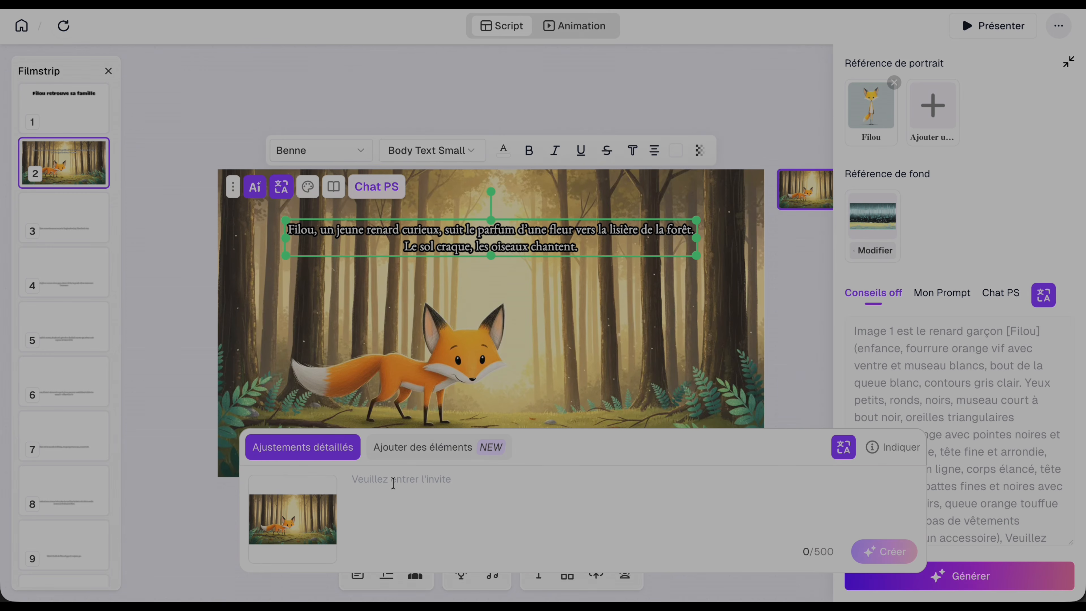
{"action": "type", "text": "M"}
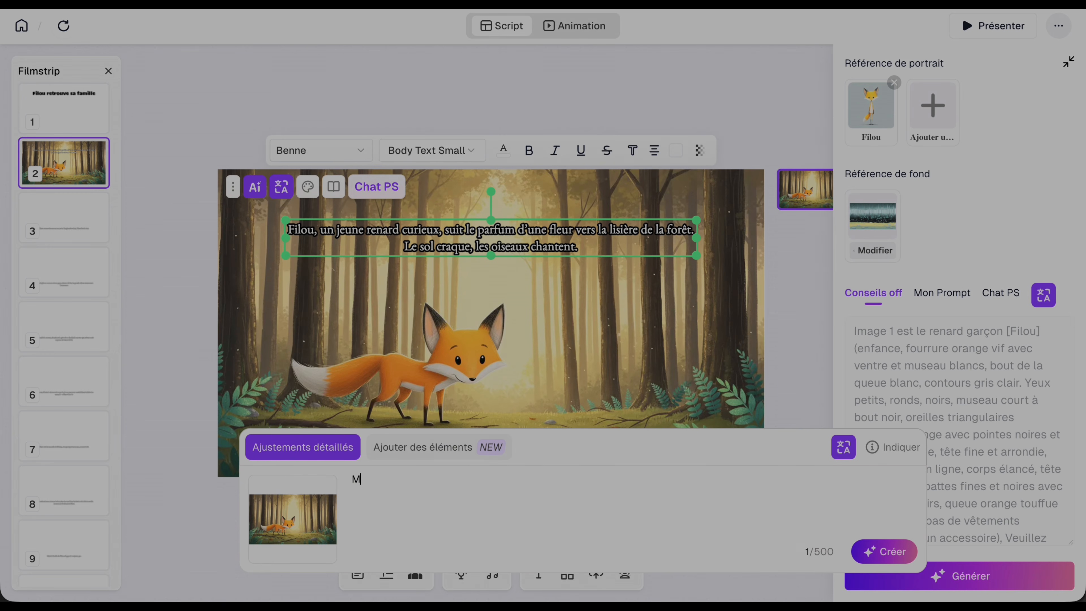
{"action": "type", "text": "ets le renard en plus gr"}
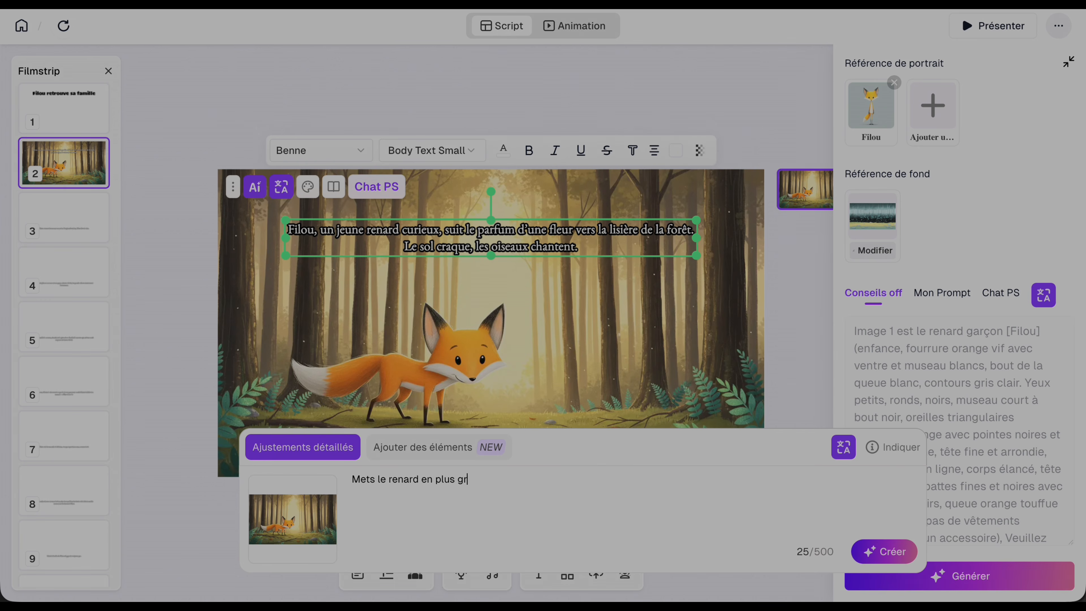
{"action": "type", "text": "and sur l'image"}
{"action": "left_click", "coordinate": [881, 559]}
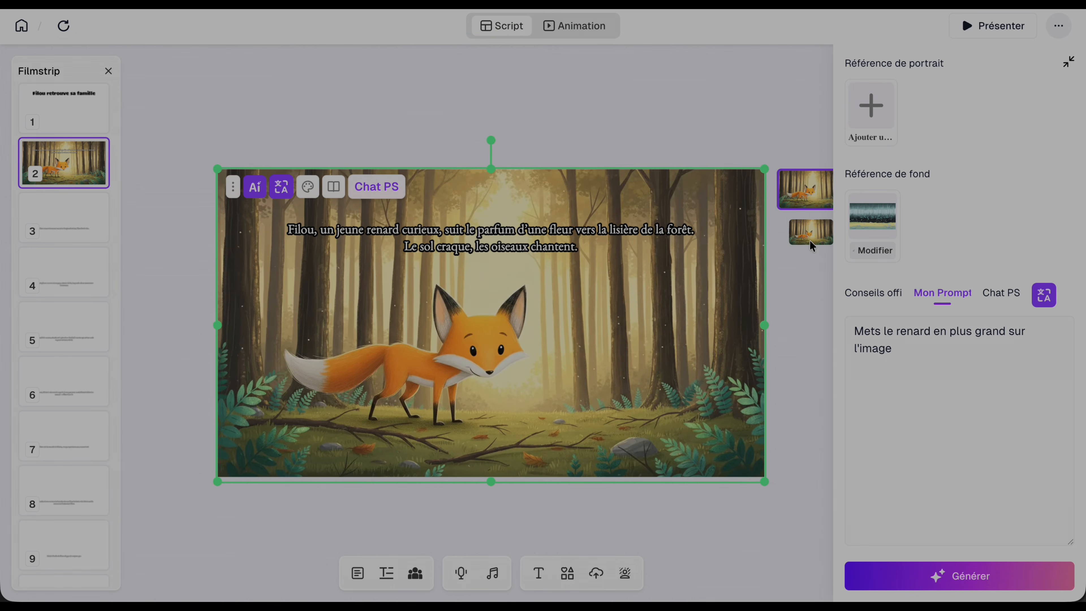
Step: Generate the image for the title slide "Filou retrouve sa famille" from its suggested prompt
{"action": "left_click", "coordinate": [234, 192]}
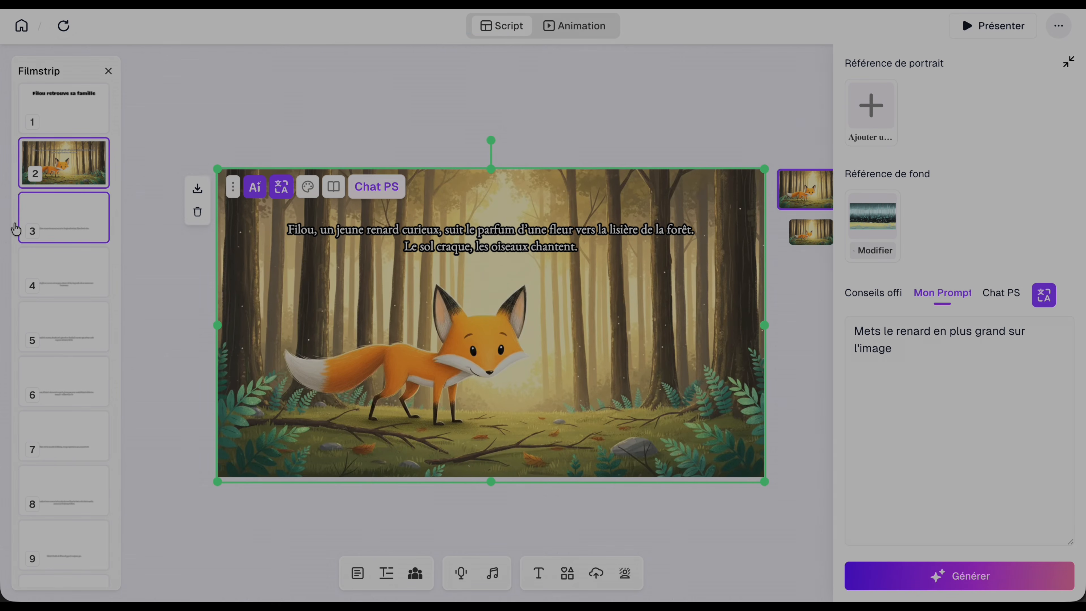
{"action": "left_click", "coordinate": [70, 101]}
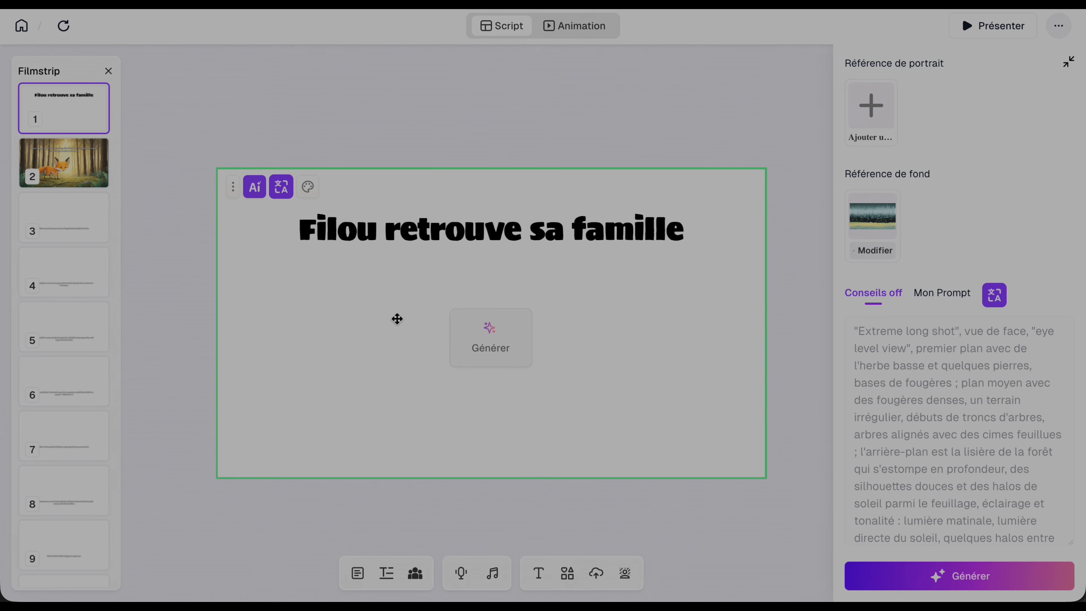
{"action": "left_click", "coordinate": [492, 342]}
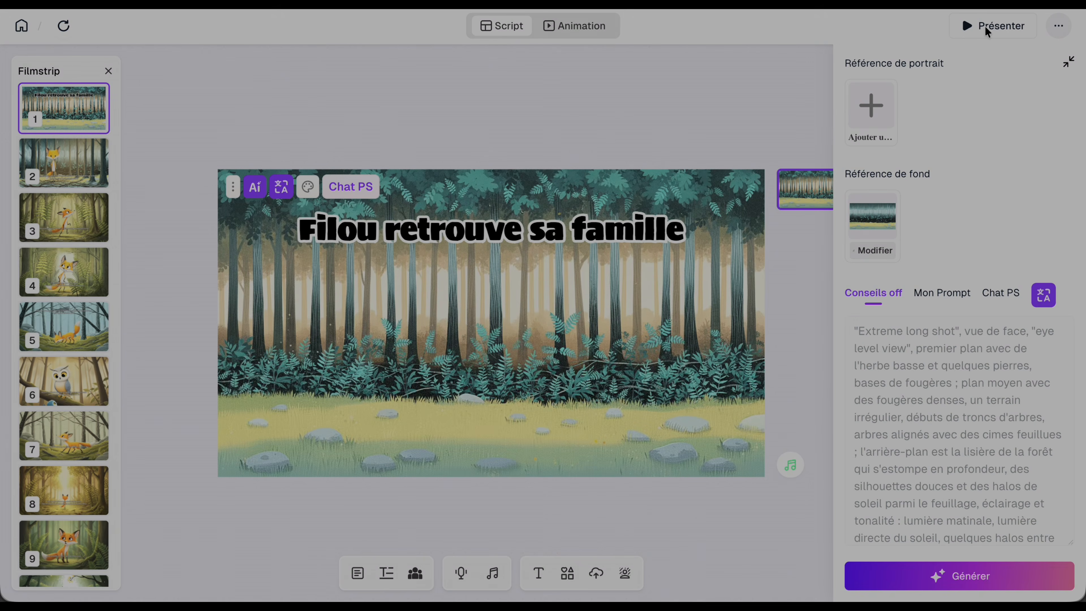
Step: Preview the illustrated story as a presentation and page forward from the title slide past page 2
{"action": "left_click", "coordinate": [977, 28]}
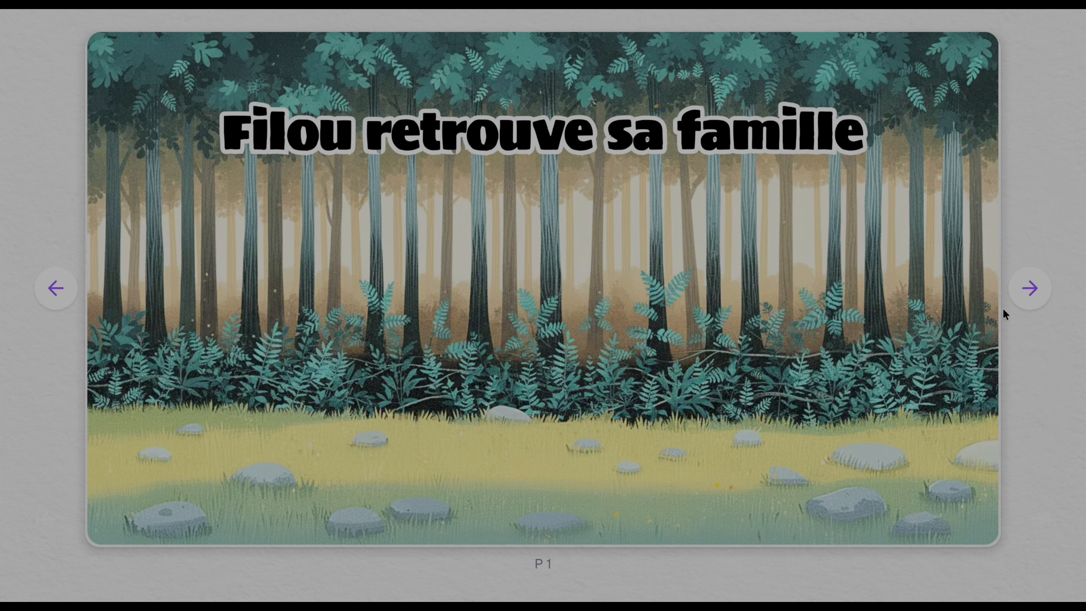
{"action": "left_click", "coordinate": [1034, 291]}
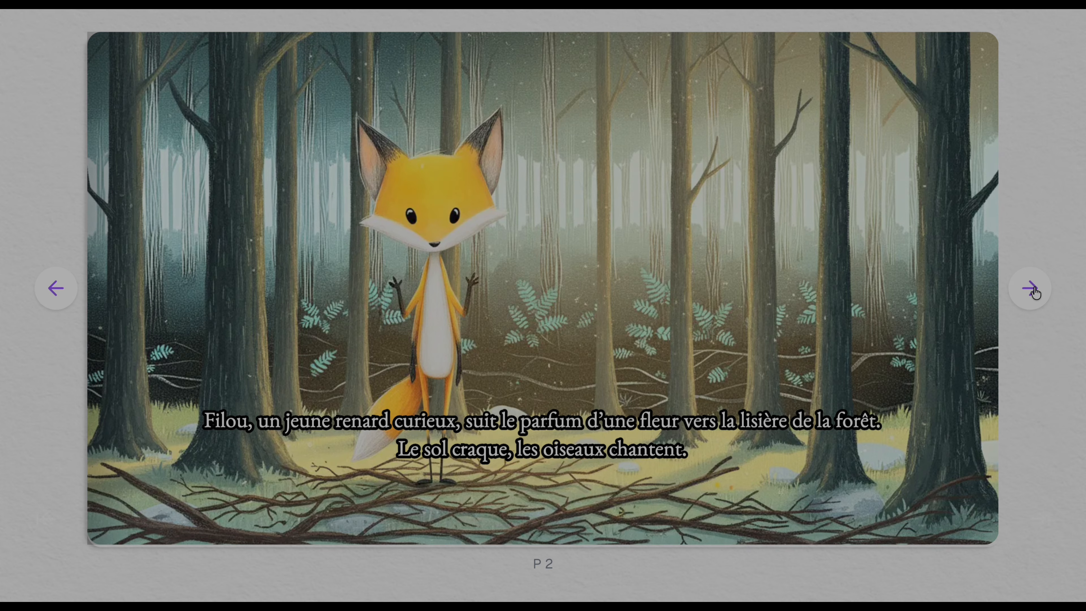
{"action": "left_click", "coordinate": [1035, 292]}
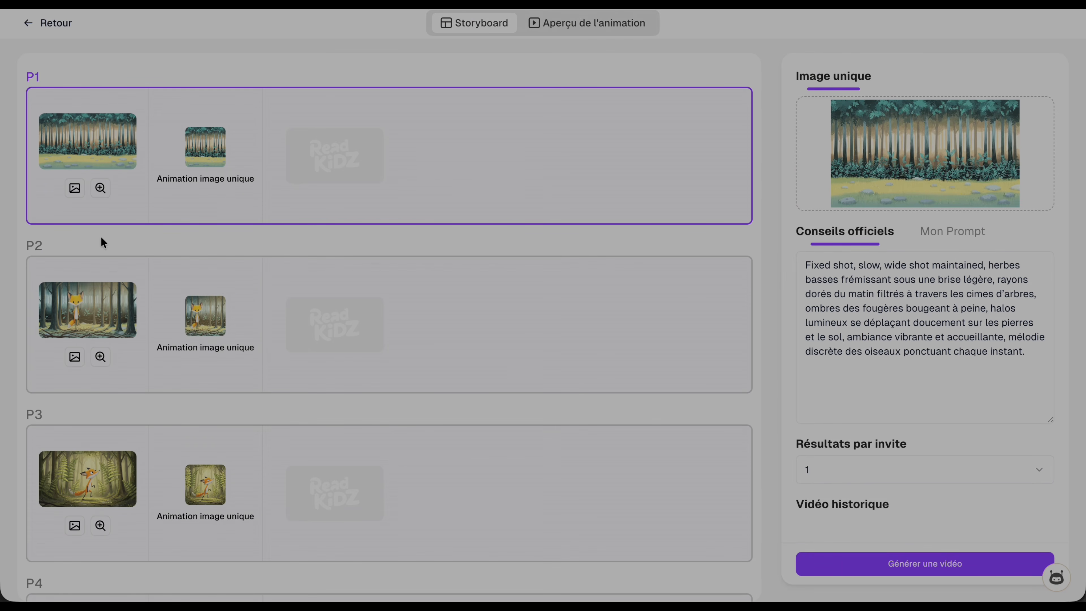
Step: Generate the animation video for scene P1 from its official prompt, and preview and confirm scene P5's generated clip
{"action": "scroll", "coordinate": [121, 272], "scroll_direction": "down", "scroll_amount": 20}
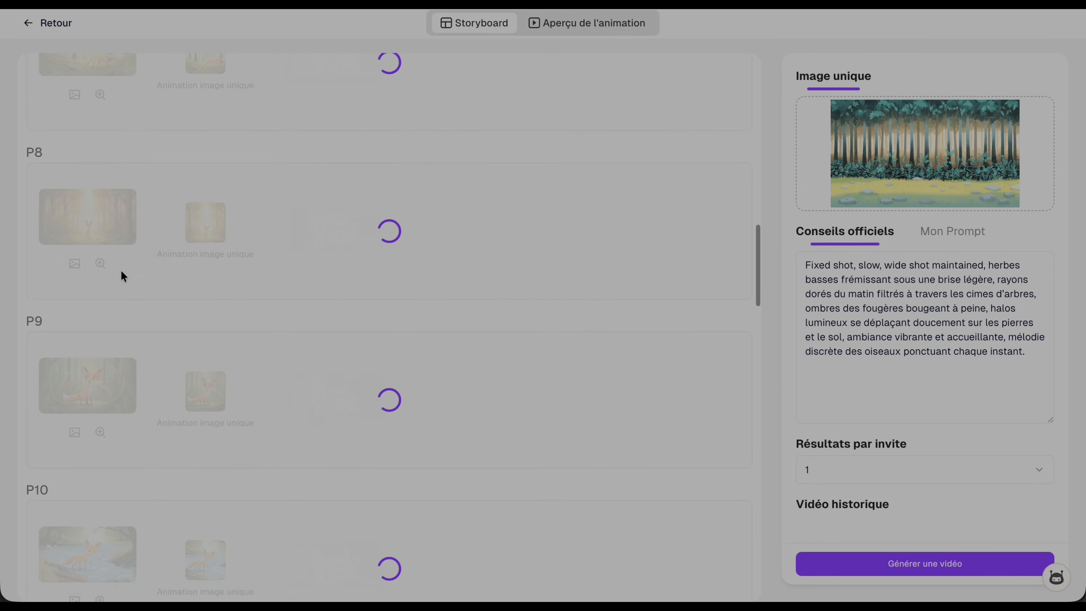
{"action": "scroll", "coordinate": [121, 272], "scroll_direction": "up", "scroll_amount": 20}
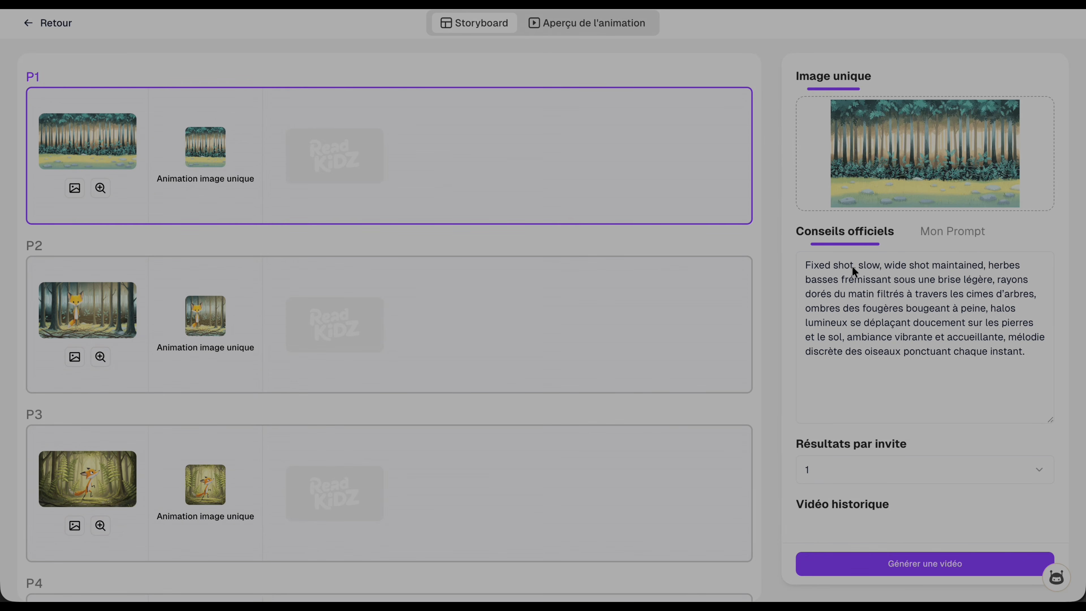
{"action": "scroll", "coordinate": [956, 483], "scroll_direction": "down", "scroll_amount": 2}
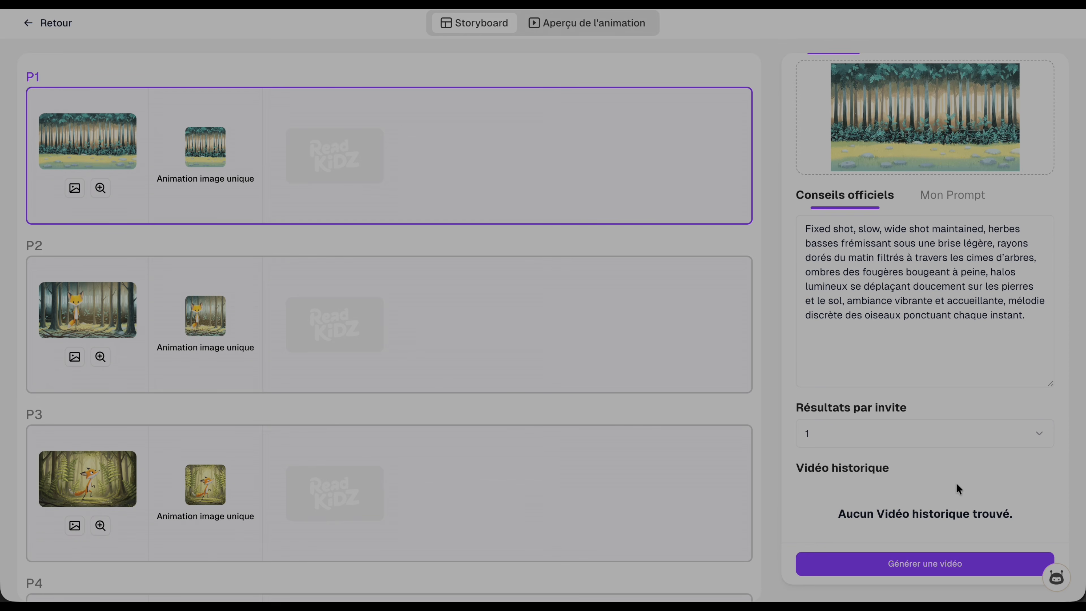
{"action": "scroll", "coordinate": [956, 483], "scroll_direction": "up", "scroll_amount": 2}
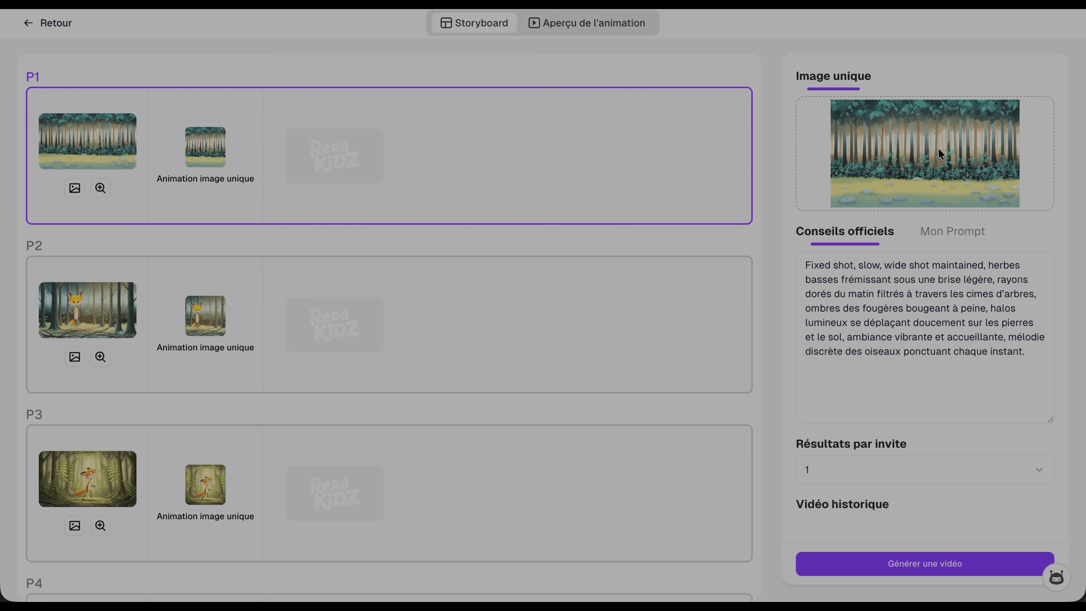
{"action": "left_click", "coordinate": [945, 563]}
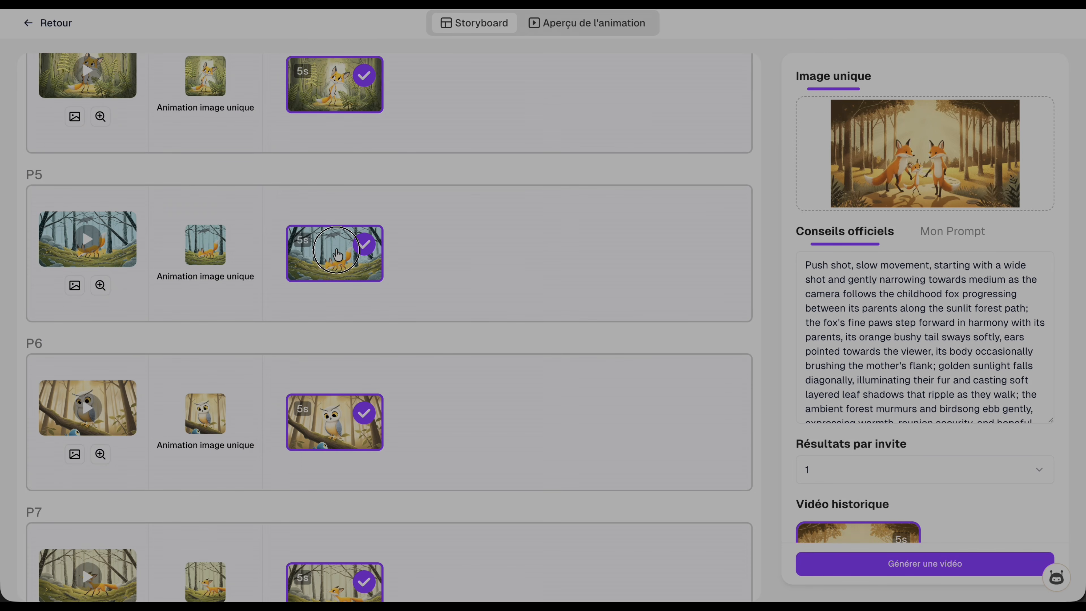
{"action": "left_click", "coordinate": [336, 256]}
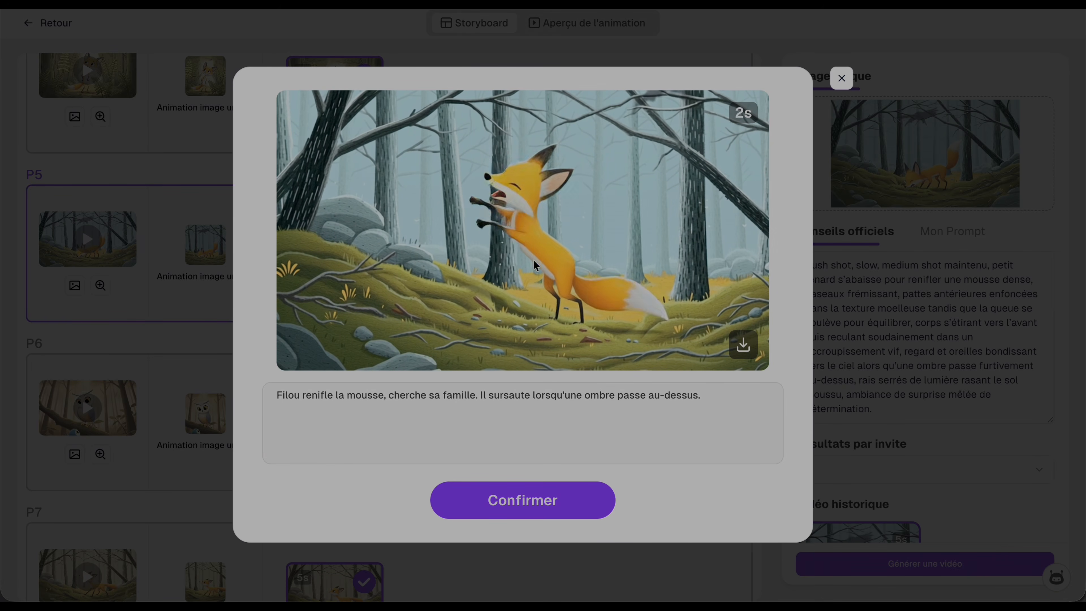
{"action": "left_click", "coordinate": [534, 501]}
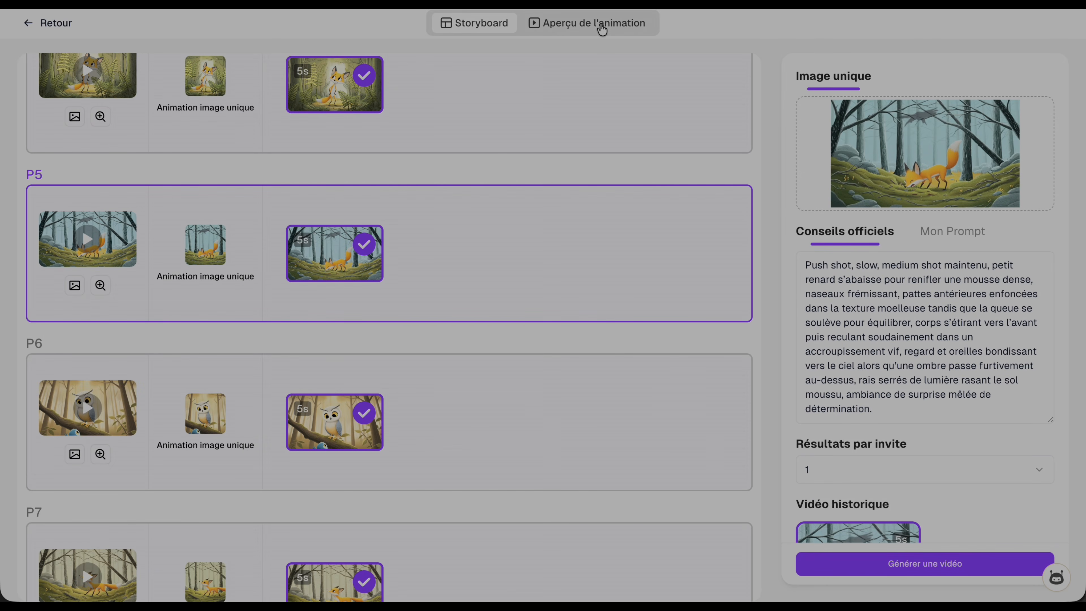
Step: Add all 20 scene videos to the timeline of the animation preview
{"action": "left_click", "coordinate": [605, 30]}
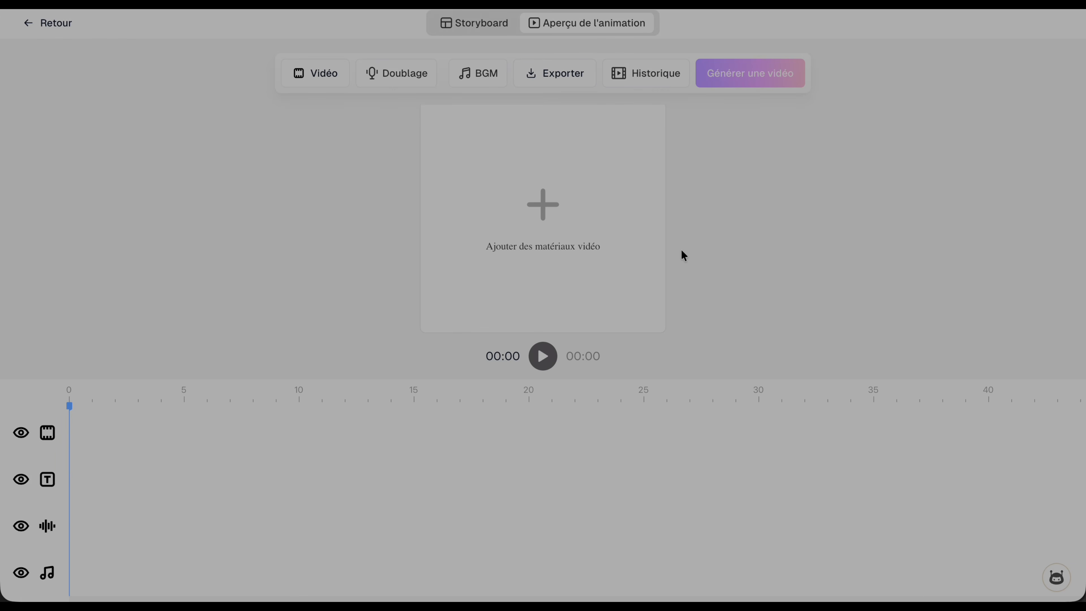
{"action": "left_click", "coordinate": [300, 74]}
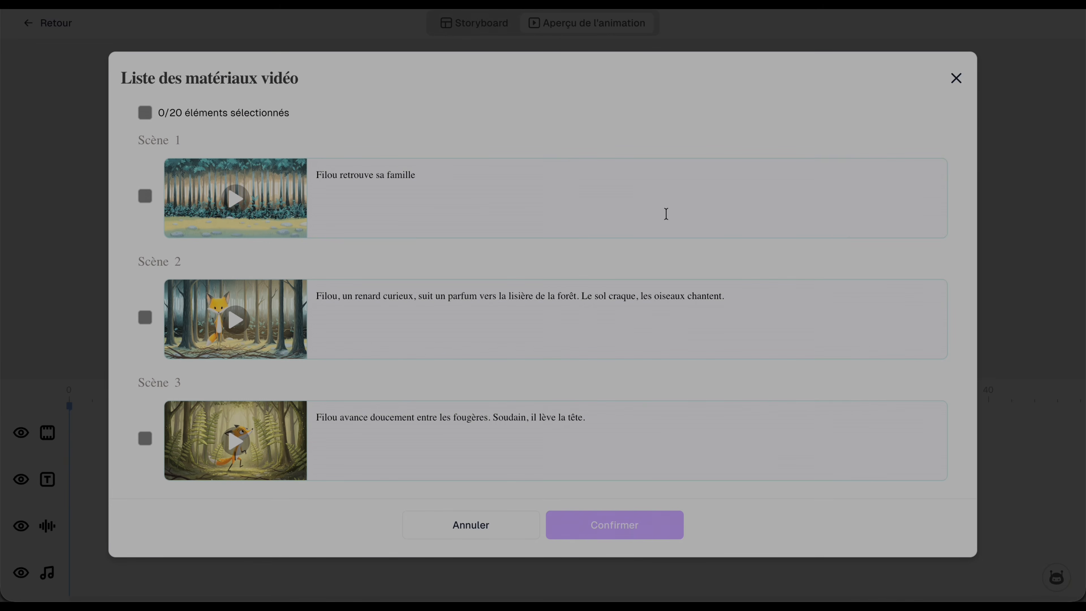
{"action": "left_click", "coordinate": [146, 112]}
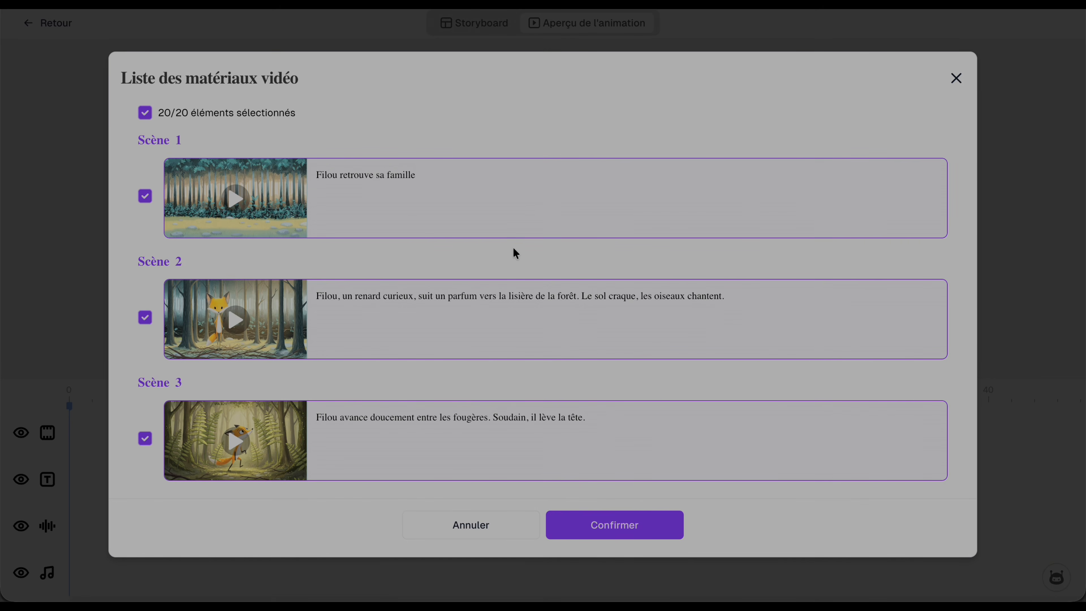
{"action": "left_click", "coordinate": [636, 524]}
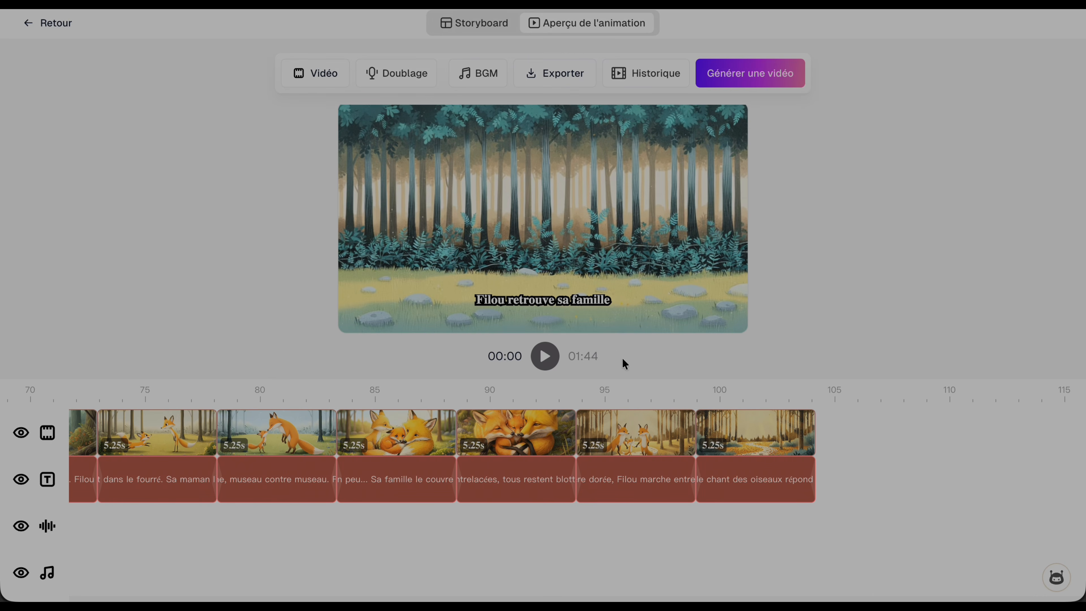
Step: Preview the voice of line P1 and select narration lines P1 to P4 for dubbing
{"action": "scroll", "coordinate": [575, 505], "scroll_direction": "left", "scroll_amount": 10}
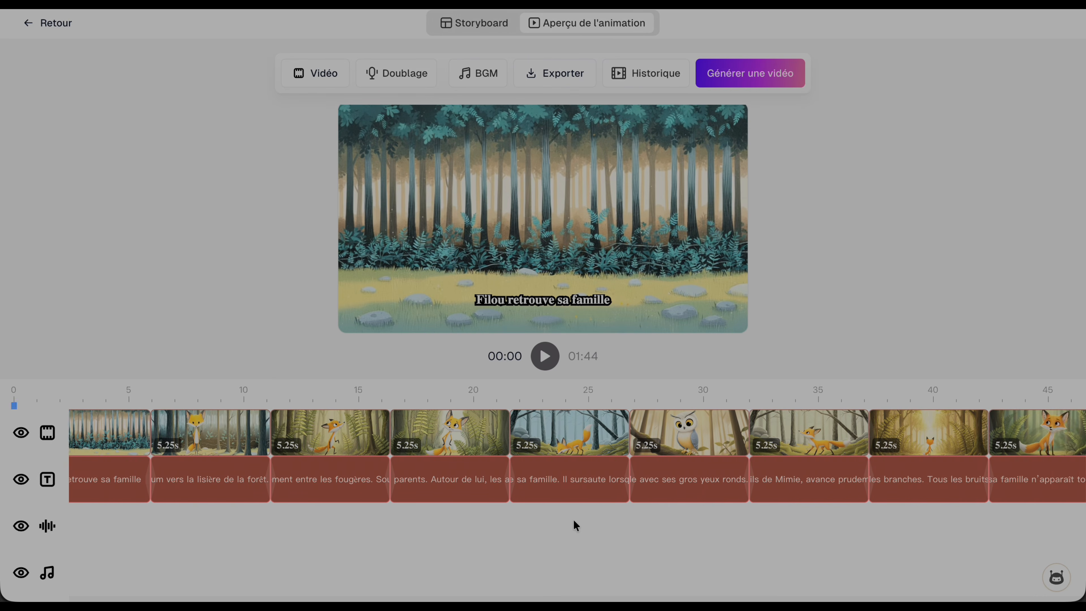
{"action": "scroll", "coordinate": [575, 525], "scroll_direction": "left", "scroll_amount": 3}
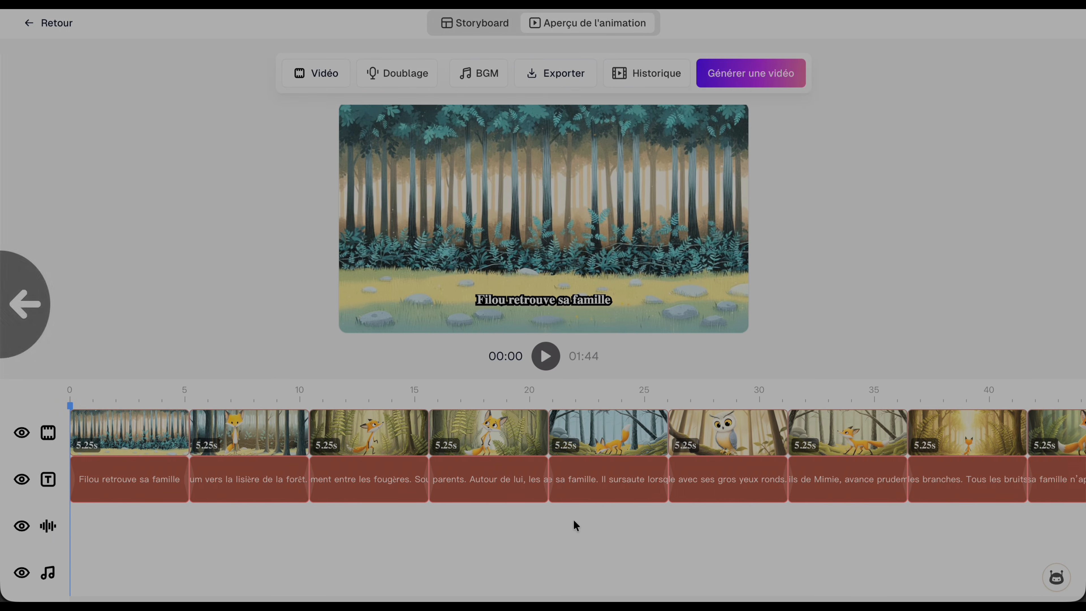
{"action": "left_click", "coordinate": [410, 74]}
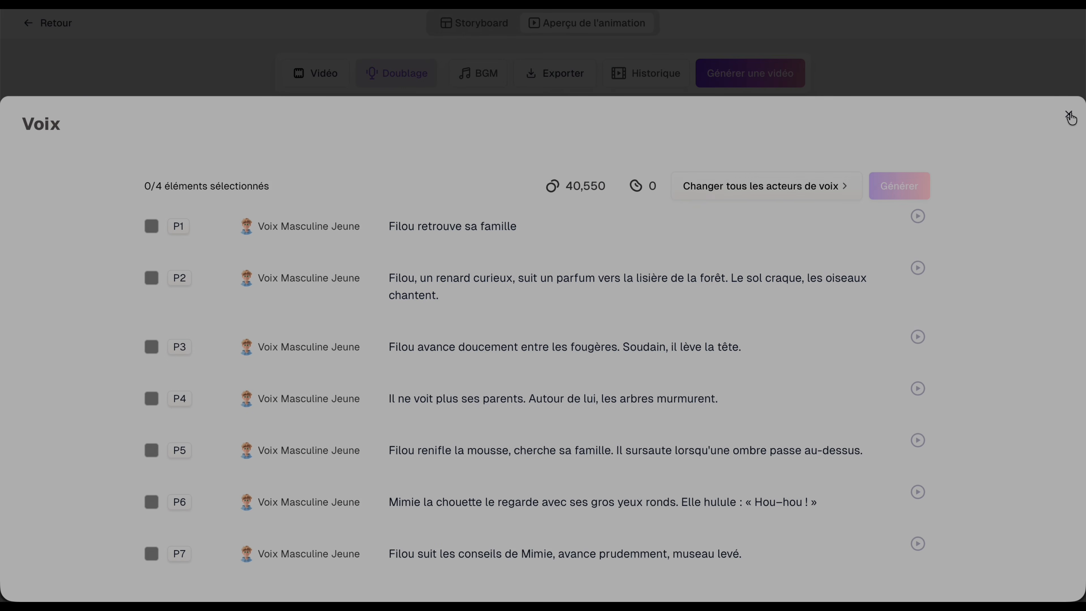
{"action": "left_click", "coordinate": [152, 227]}
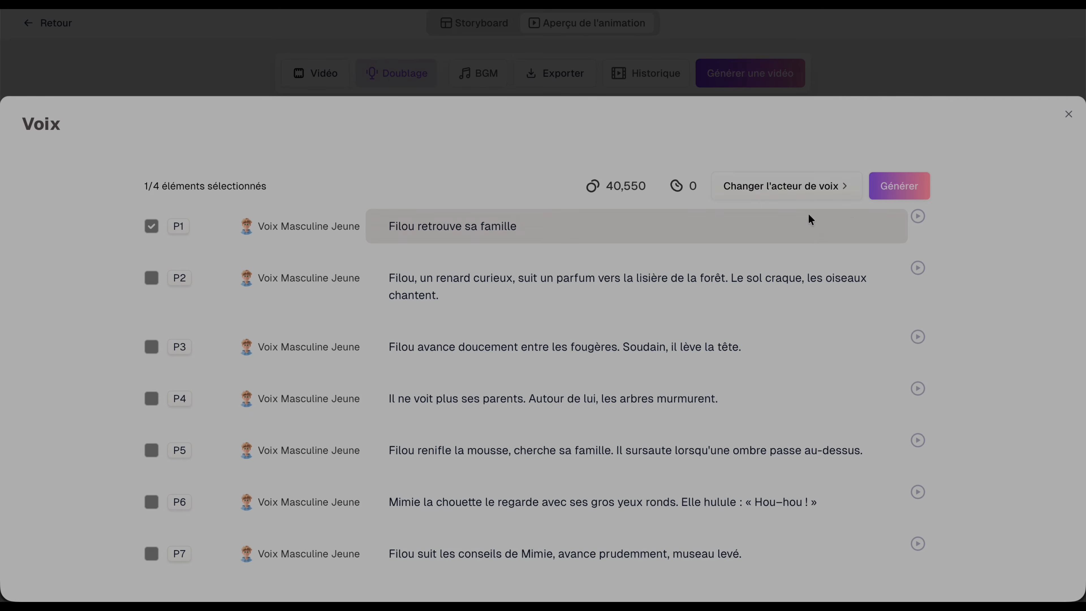
{"action": "left_click", "coordinate": [918, 217]}
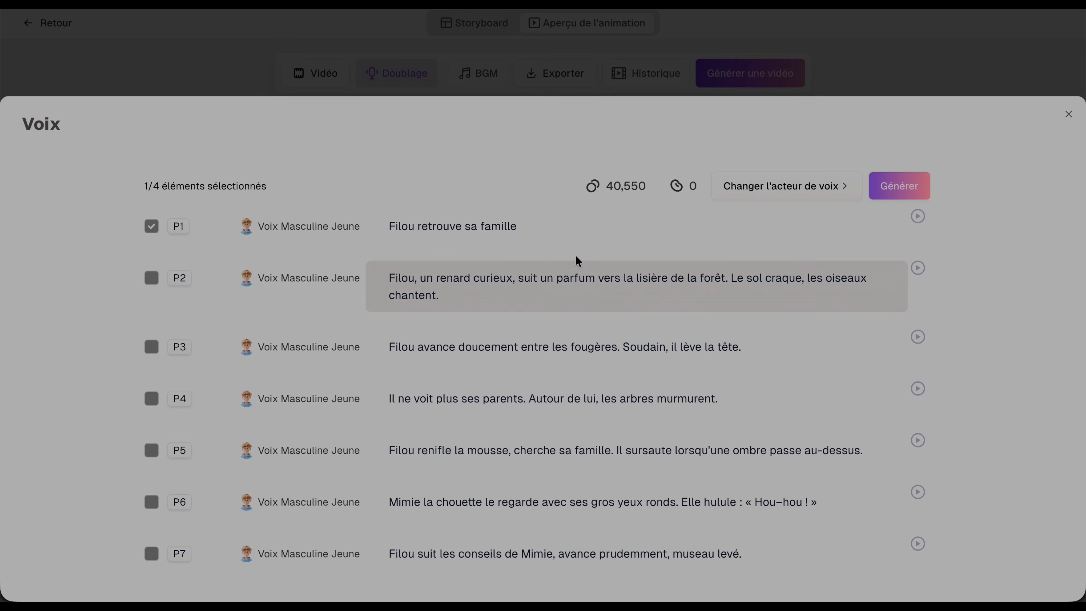
{"action": "left_click", "coordinate": [153, 280]}
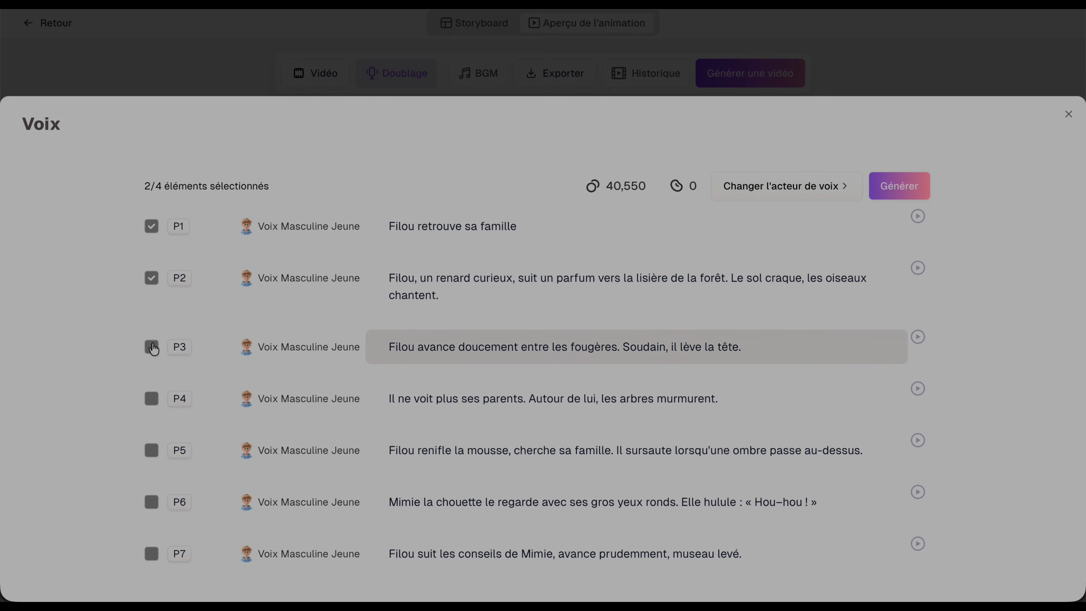
{"action": "left_click", "coordinate": [152, 347]}
{"action": "left_click", "coordinate": [157, 402]}
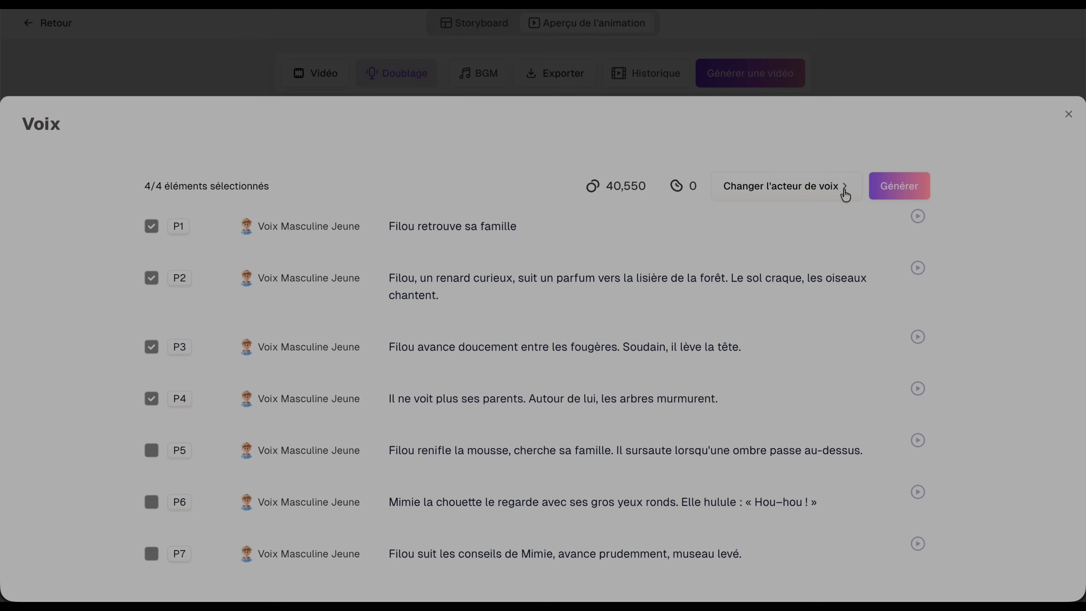
{"action": "left_click", "coordinate": [898, 180]}
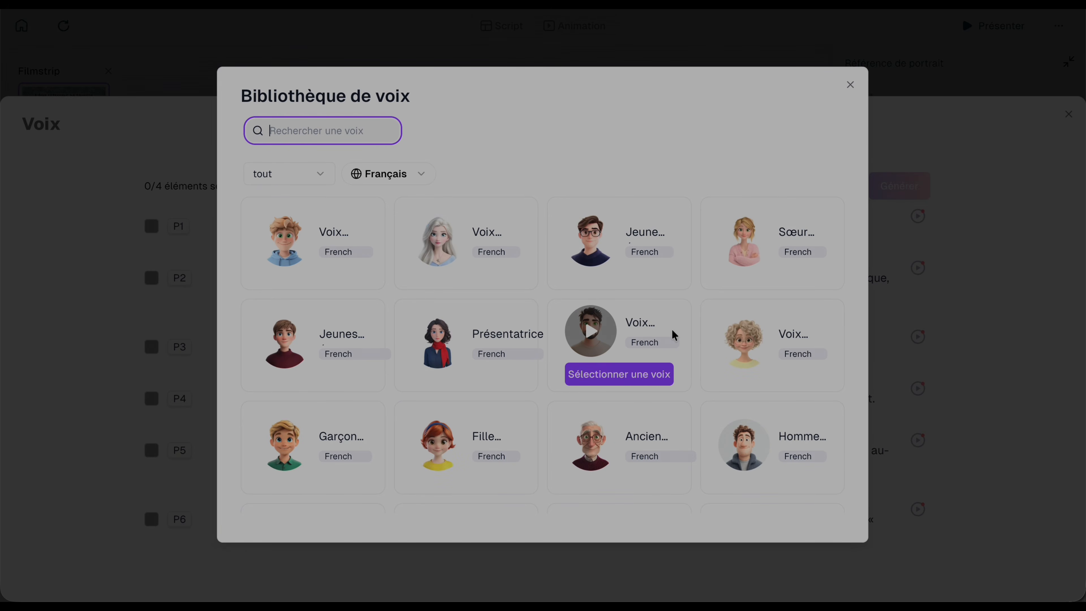
Step: Browse the French voices in the voice library and listen to the first voice's sample
{"action": "scroll", "coordinate": [674, 335], "scroll_direction": "down", "scroll_amount": 3}
{"action": "scroll", "coordinate": [596, 309], "scroll_direction": "up", "scroll_amount": 3}
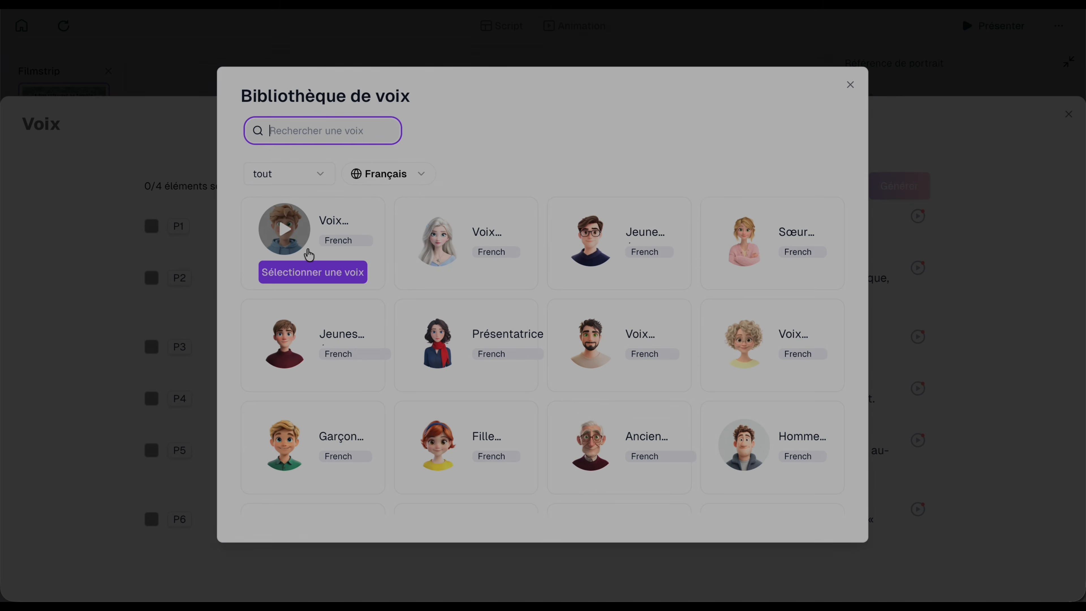
{"action": "left_click", "coordinate": [287, 231]}
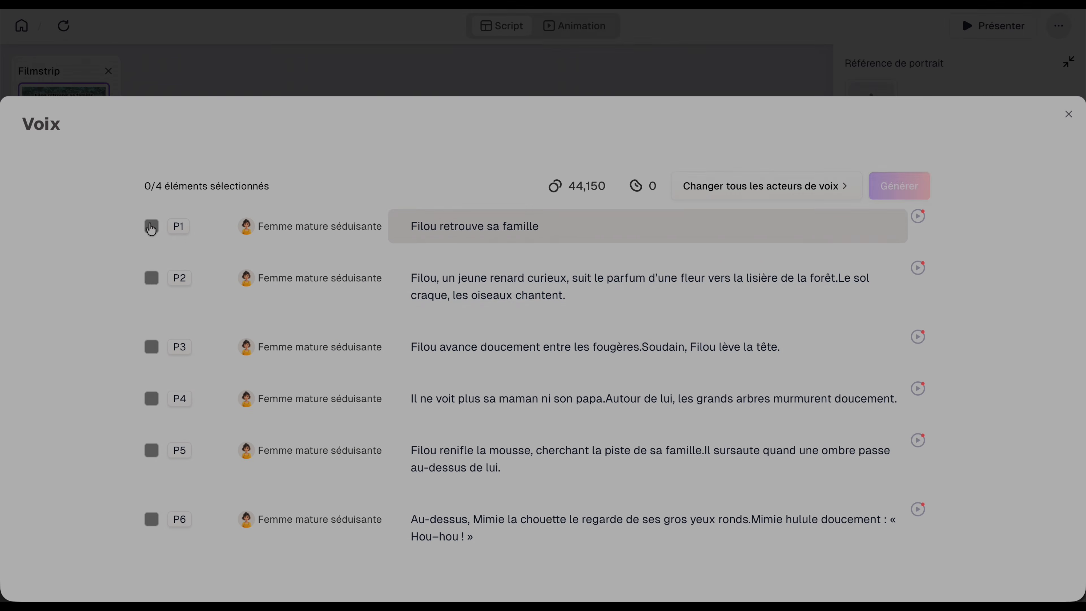
Step: Generate the dubbing for narration lines P1 to P4 with the "Femme mature séduisante" voice
{"action": "left_click", "coordinate": [152, 227]}
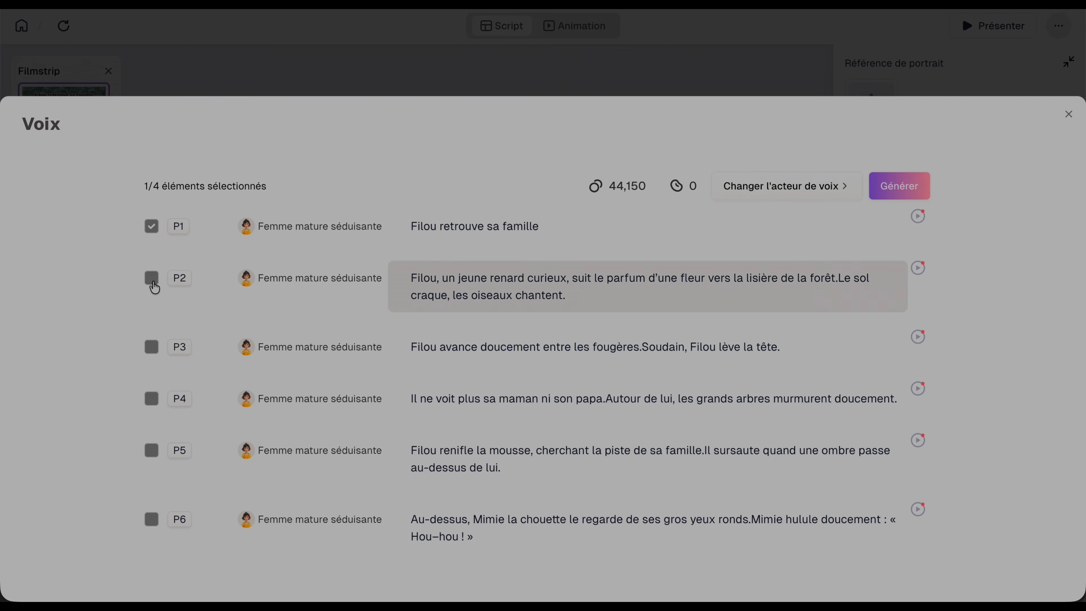
{"action": "left_click", "coordinate": [154, 285]}
{"action": "left_click", "coordinate": [151, 347]}
{"action": "left_click", "coordinate": [152, 399]}
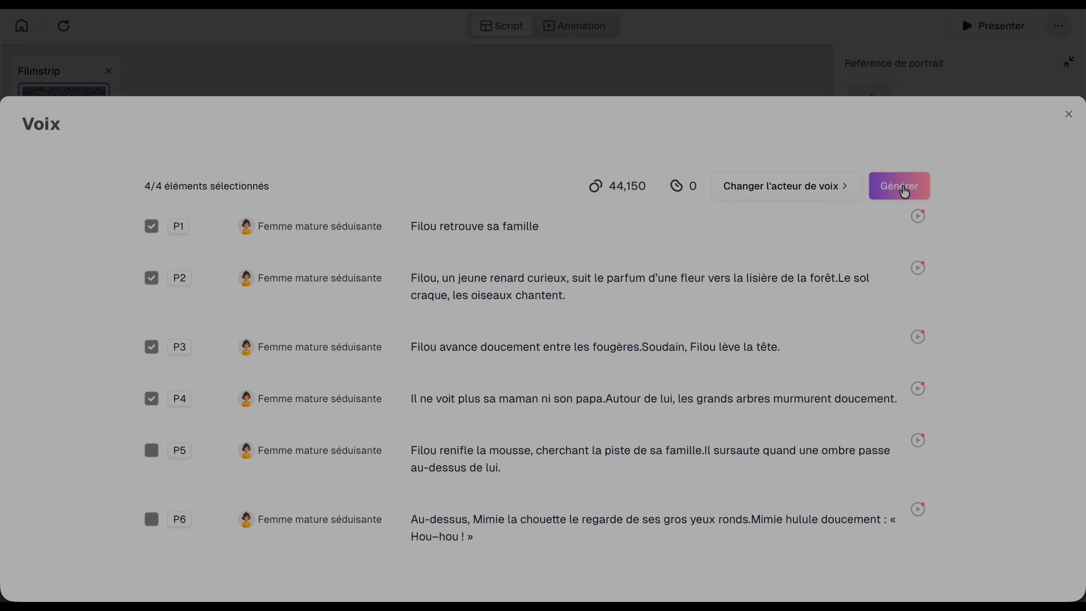
{"action": "left_click", "coordinate": [904, 192]}
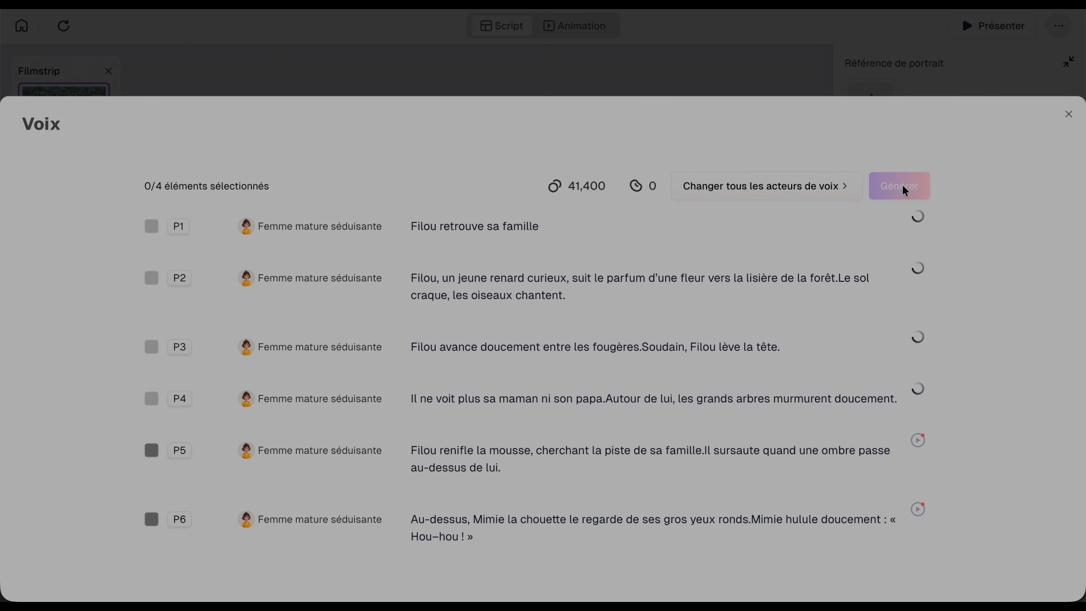
Step: Move the first scene's dubbing clip earlier to about 0.8 s and the third scene's later to about 11.7 s
{"action": "left_click", "coordinate": [111, 512]}
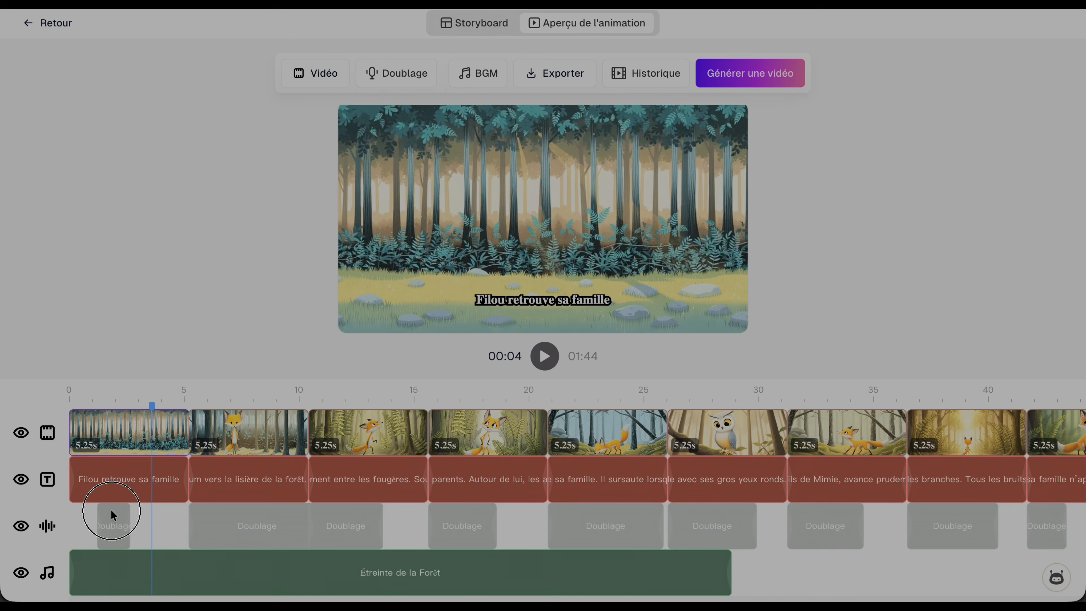
{"action": "left_click_drag", "start_coordinate": [111, 511], "coordinate": [101, 508]}
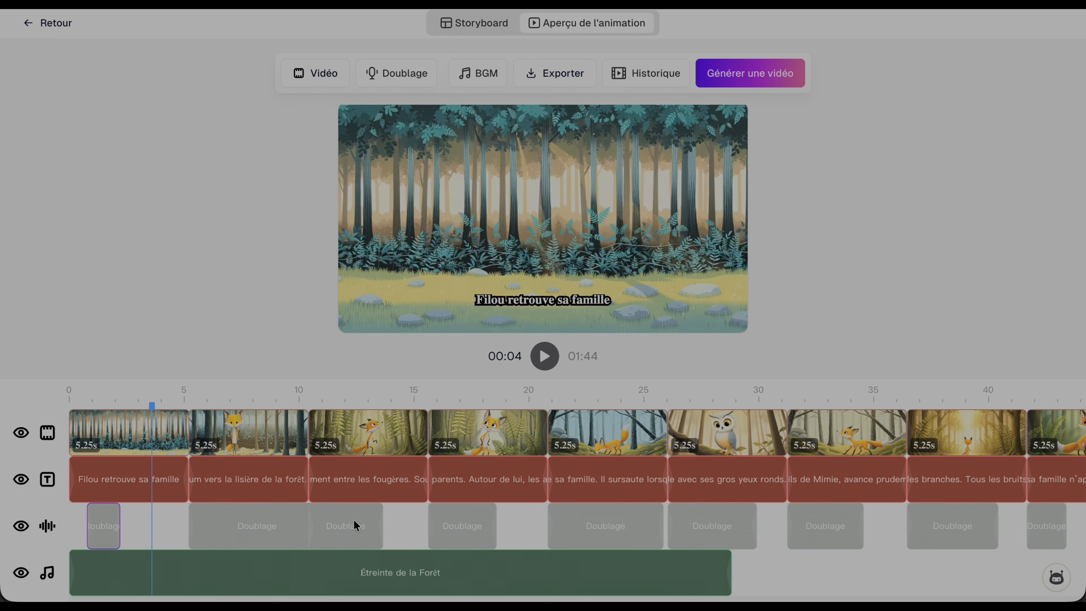
{"action": "left_click_drag", "start_coordinate": [348, 514], "coordinate": [378, 513]}
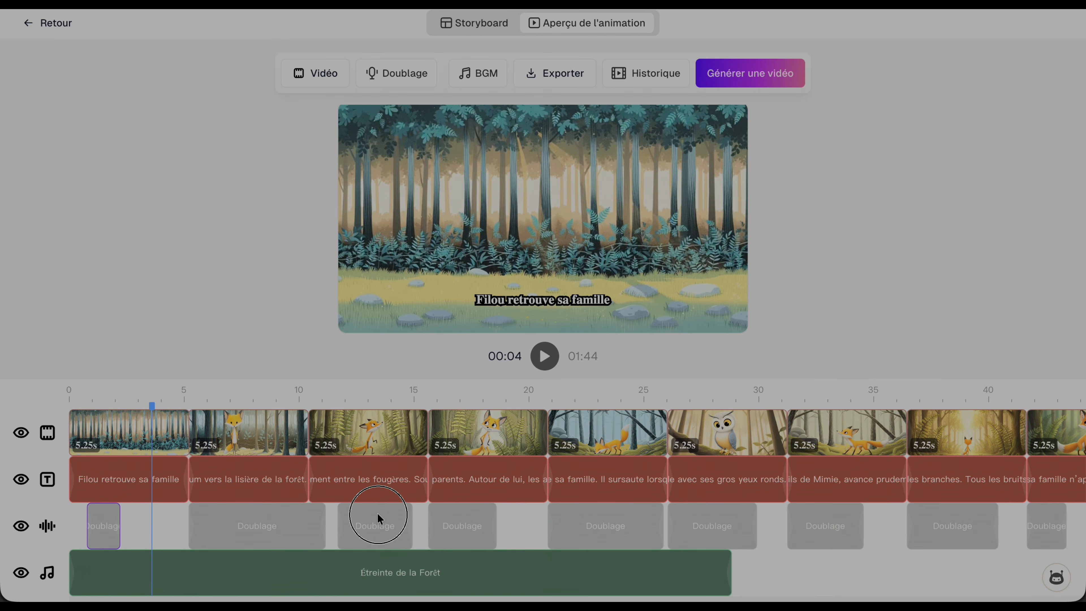
Step: Shift the last scene's dubbing clip to start at about 99.8 s and the 18th scene's at about 89.6 s
{"action": "scroll", "coordinate": [789, 522], "scroll_direction": "right", "scroll_amount": 2}
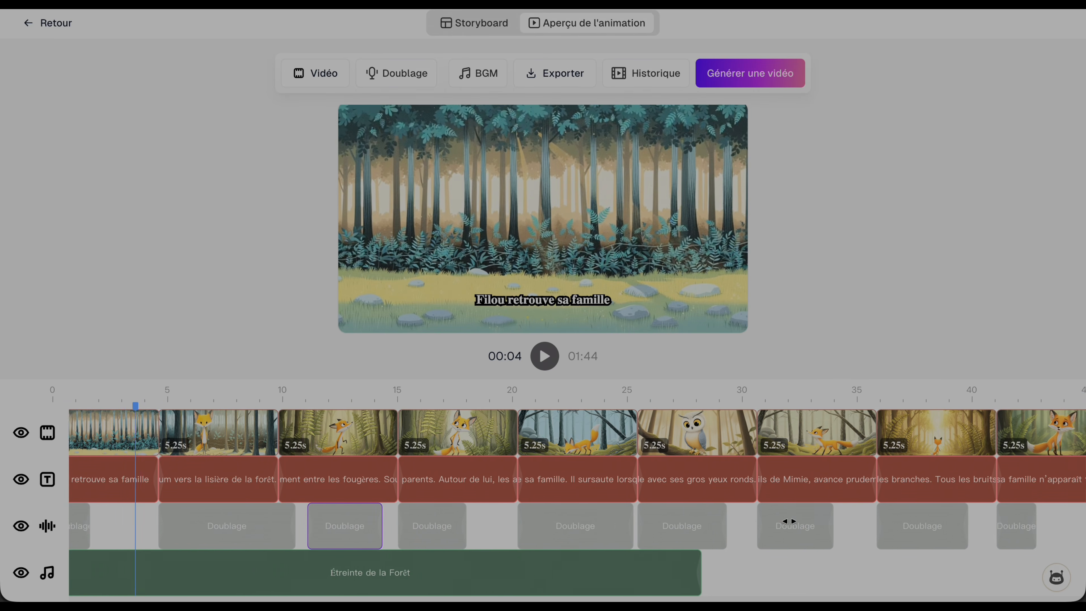
{"action": "scroll", "coordinate": [789, 522], "scroll_direction": "right", "scroll_amount": 10}
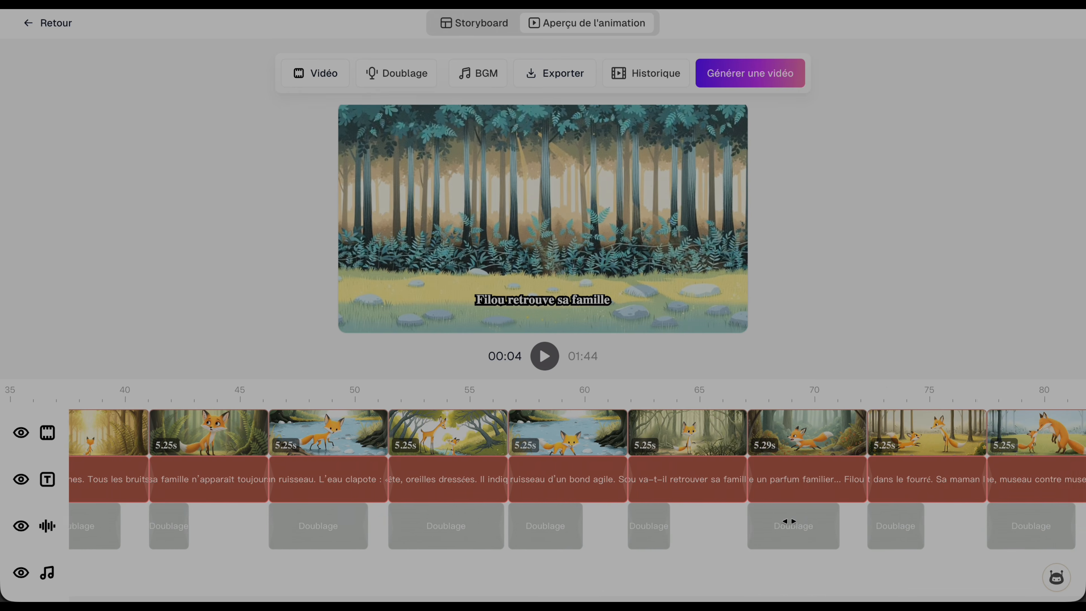
{"action": "scroll", "coordinate": [789, 521], "scroll_direction": "right", "scroll_amount": 8}
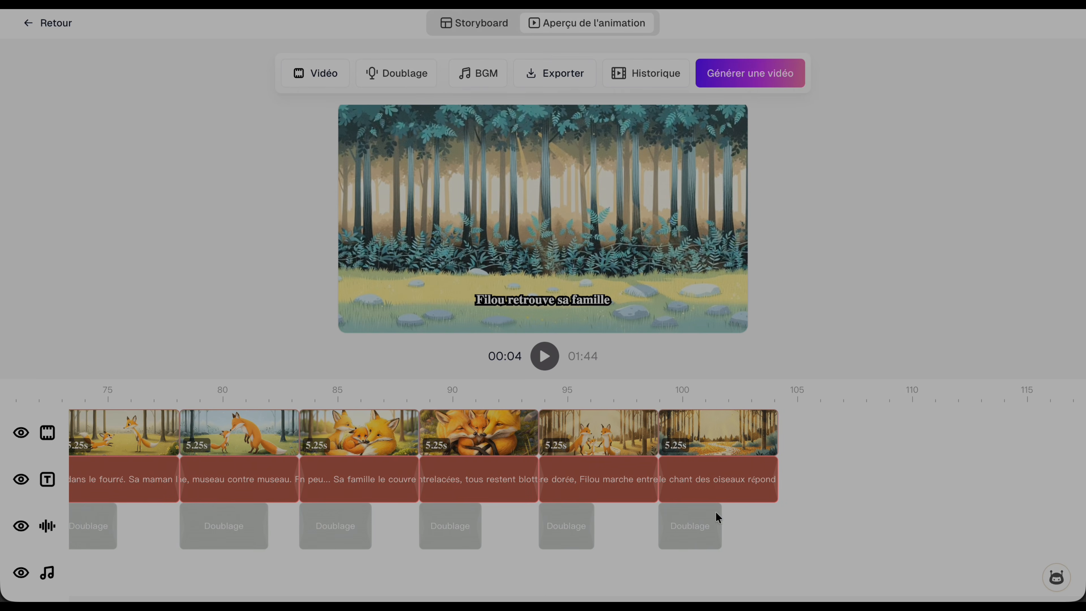
{"action": "left_click_drag", "start_coordinate": [683, 510], "coordinate": [705, 515]}
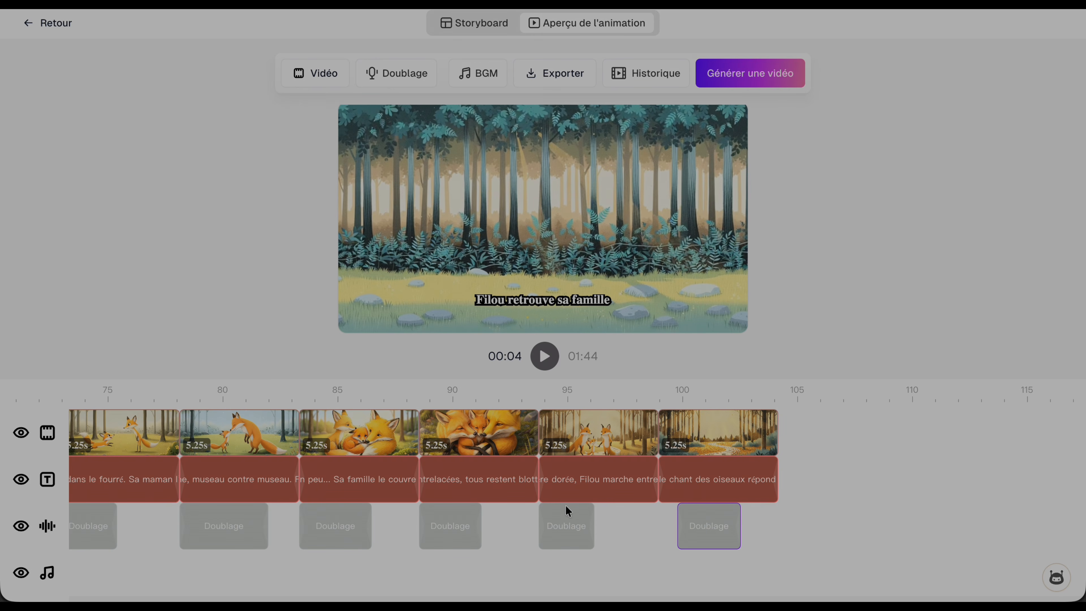
{"action": "left_click_drag", "start_coordinate": [457, 507], "coordinate": [480, 510]}
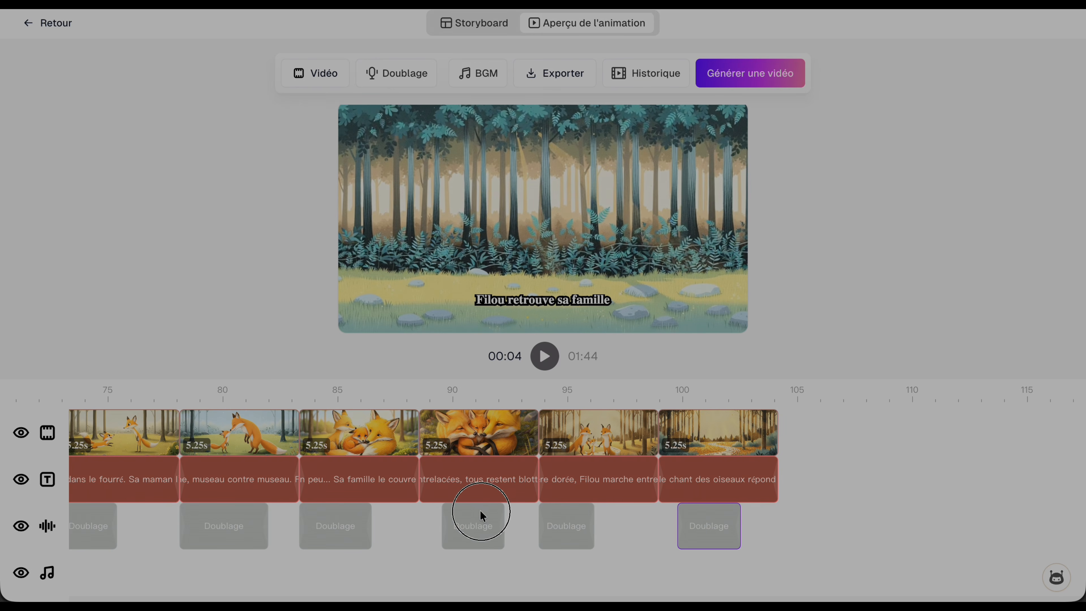
Step: Play the dubbed animation preview from the opening part of the timeline
{"action": "scroll", "coordinate": [359, 499], "scroll_direction": "left", "scroll_amount": 4}
{"action": "scroll", "coordinate": [359, 498], "scroll_direction": "left", "scroll_amount": 10}
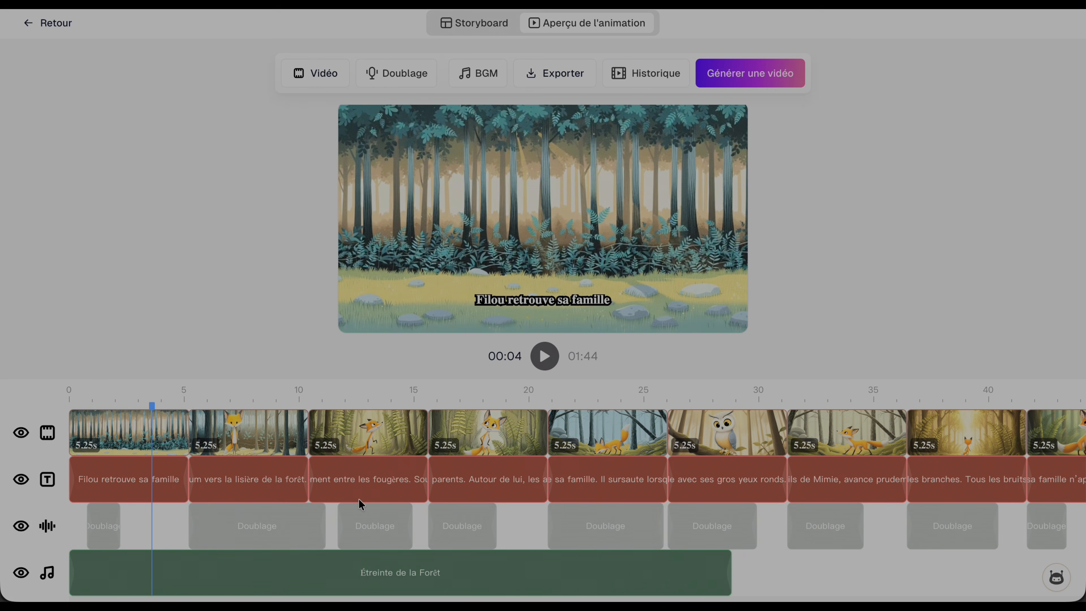
{"action": "left_click", "coordinate": [546, 357]}
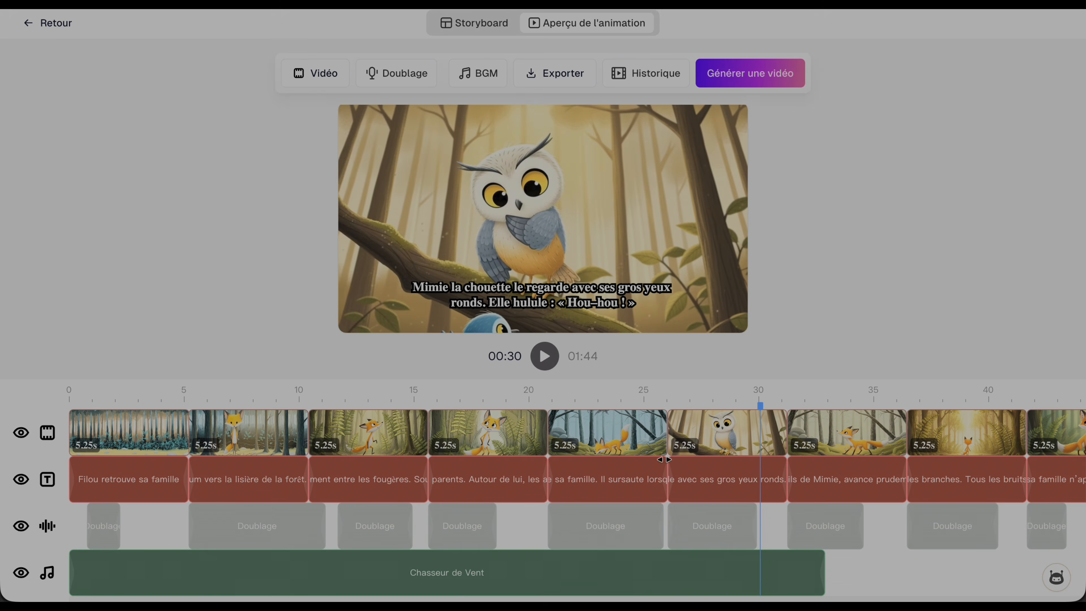
Step: Generate and download the final video, and play the downloaded MP4 file
{"action": "left_click", "coordinate": [754, 78]}
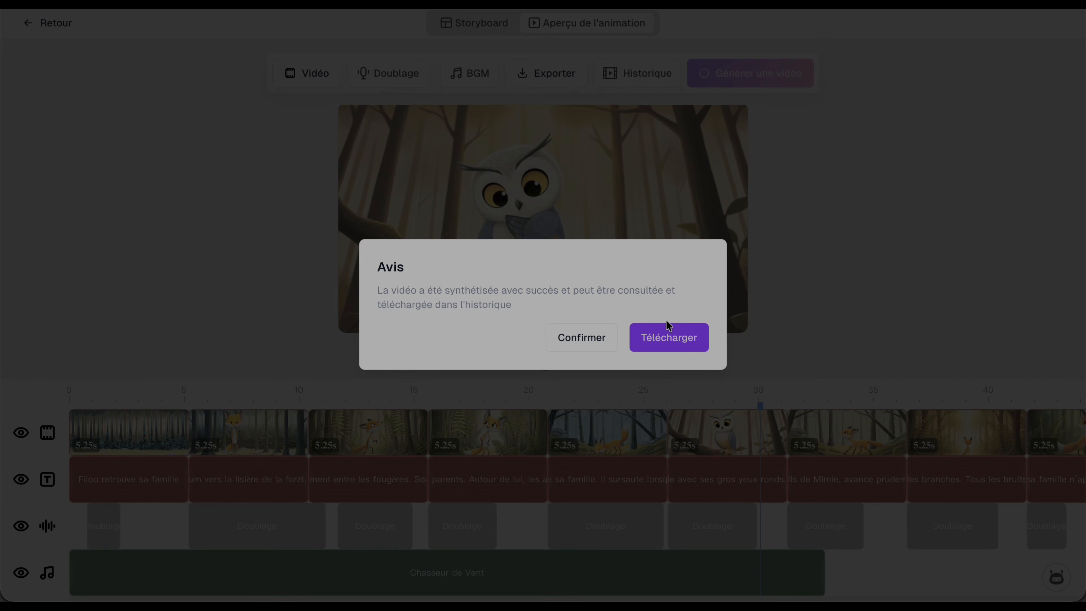
{"action": "left_click", "coordinate": [668, 338]}
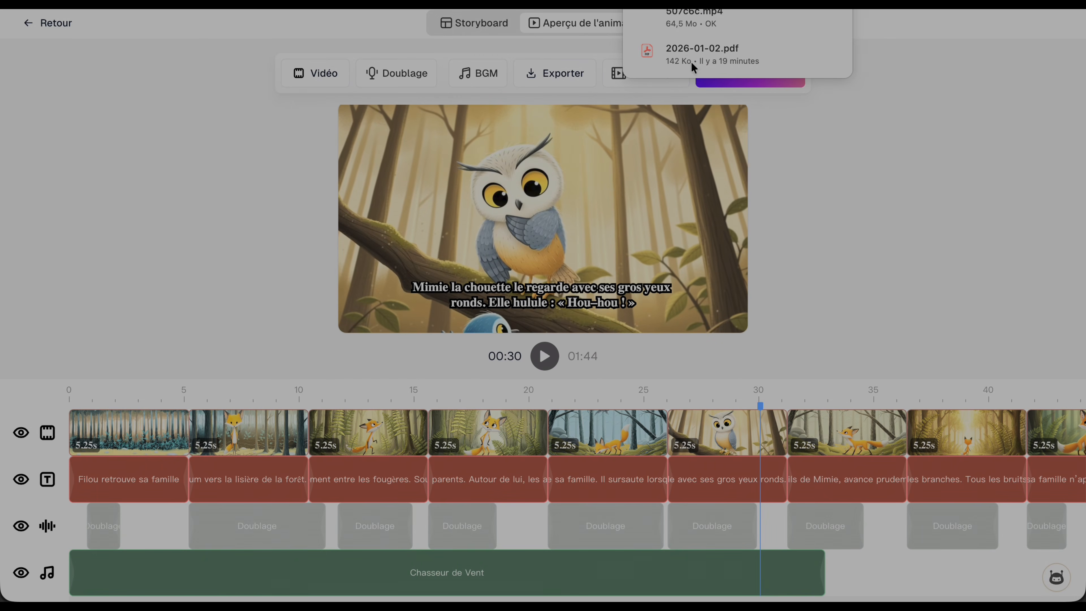
{"action": "left_click", "coordinate": [696, 17]}
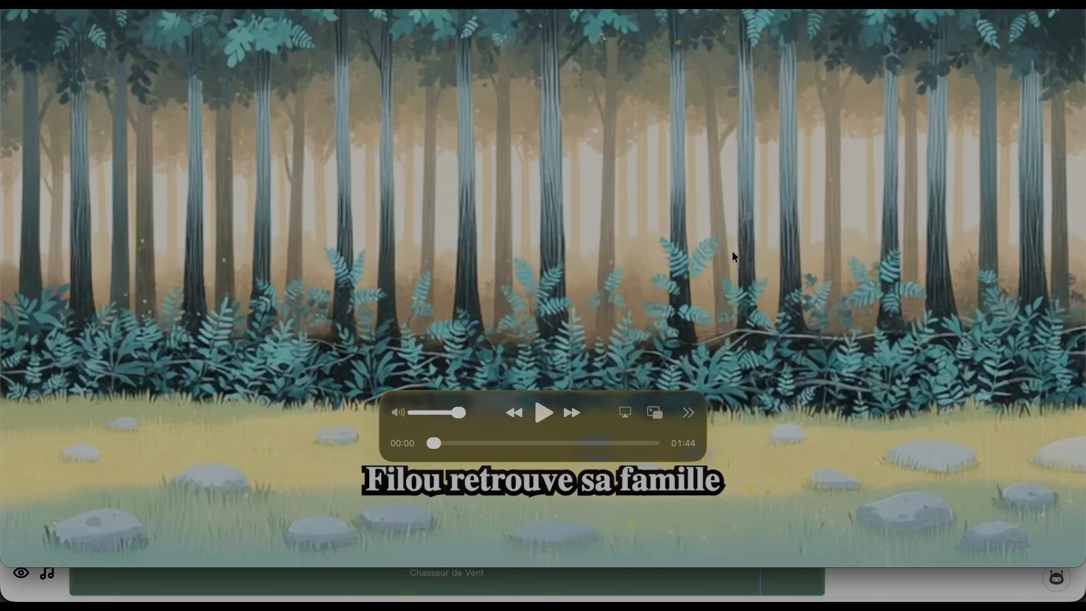
{"action": "left_click", "coordinate": [544, 413]}
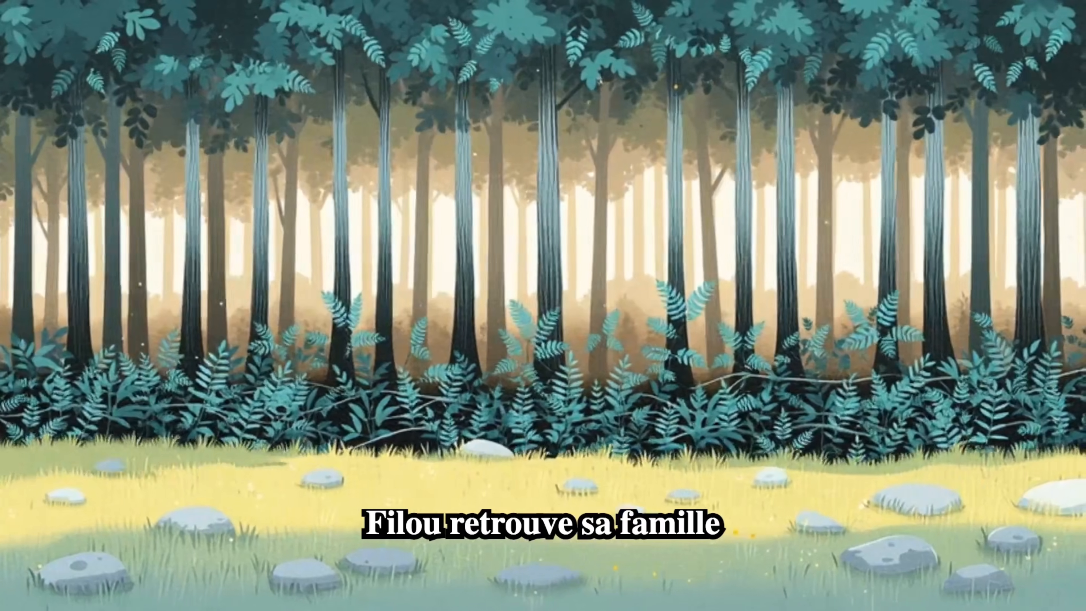